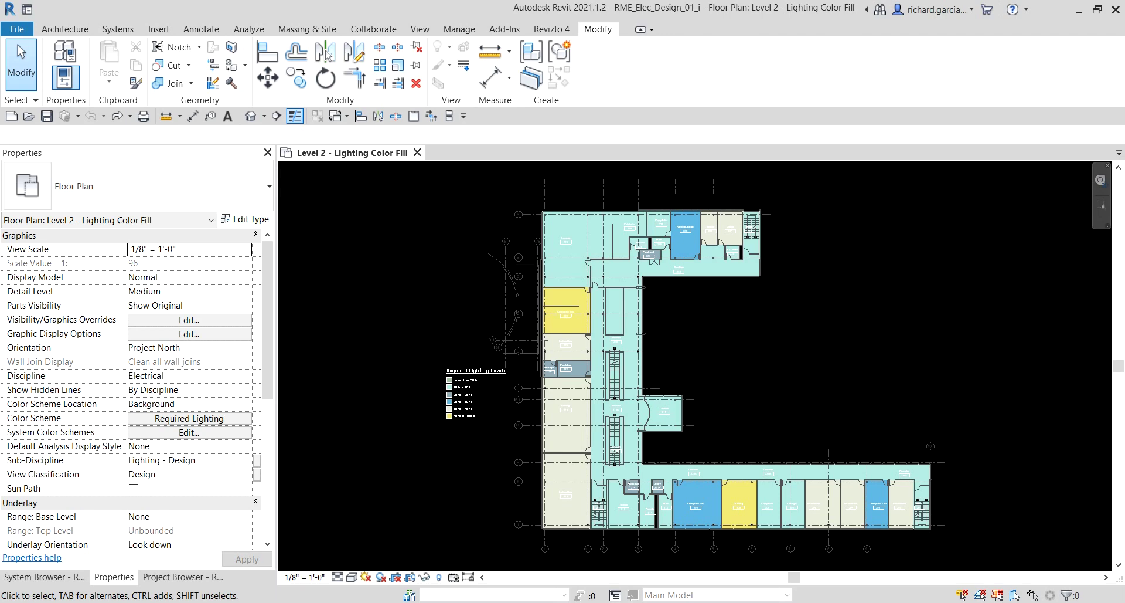
Step: Select the Required Lighting Levels legend beside the plan and switch its color scheme to Average Estimated Illumination
scroll(467, 420, up, 3)
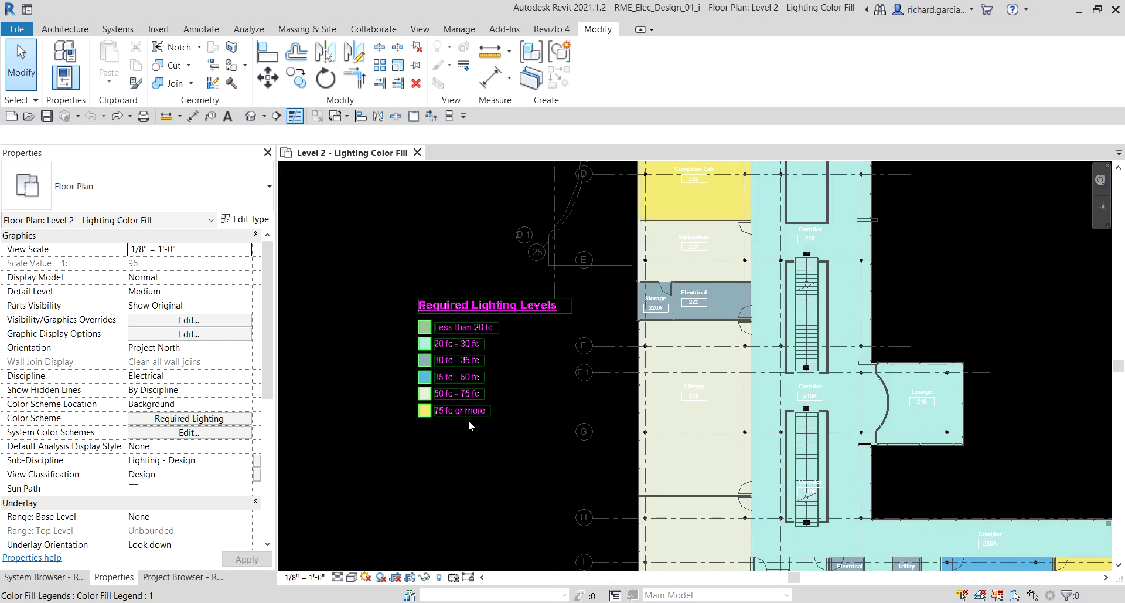
scroll(469, 420, up, 1)
scroll(473, 298, up, 3)
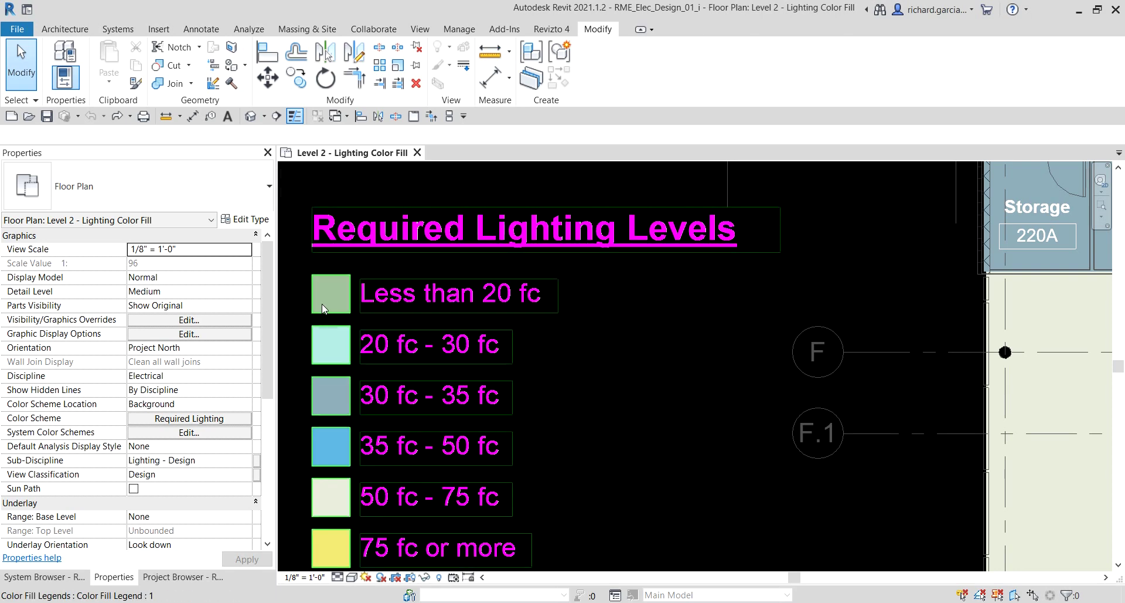
scroll(610, 332, down, 1)
scroll(610, 338, down, 1)
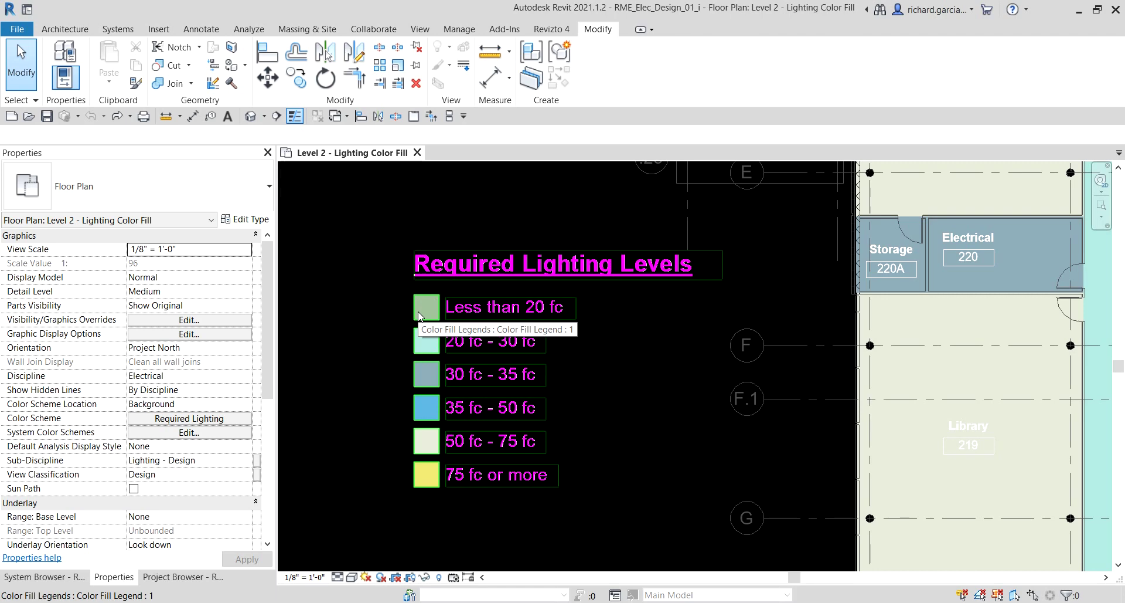
click(484, 271)
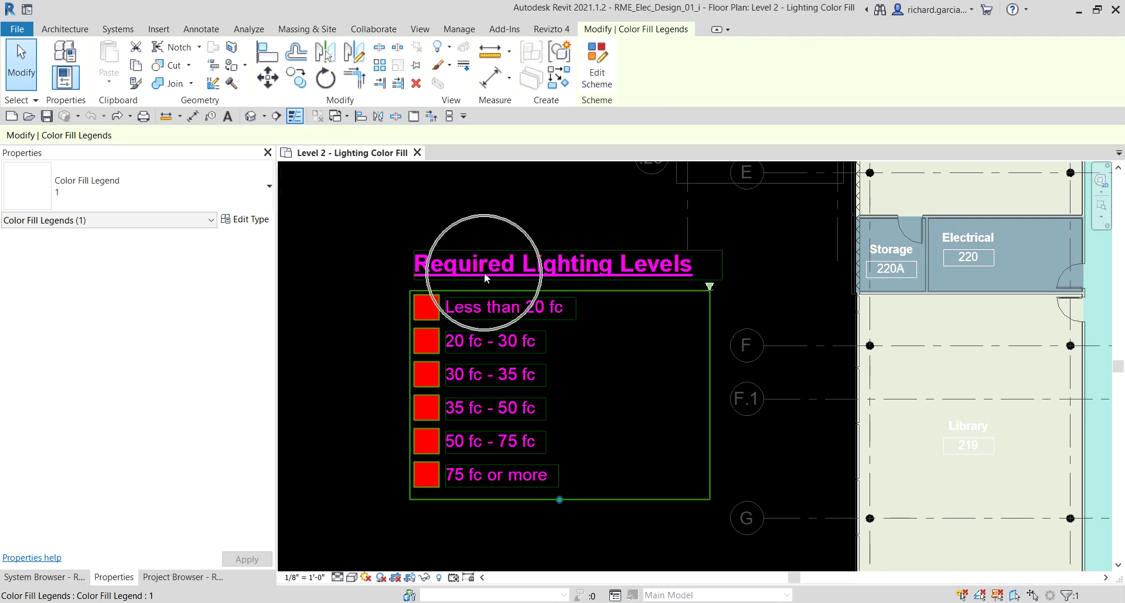
click(595, 52)
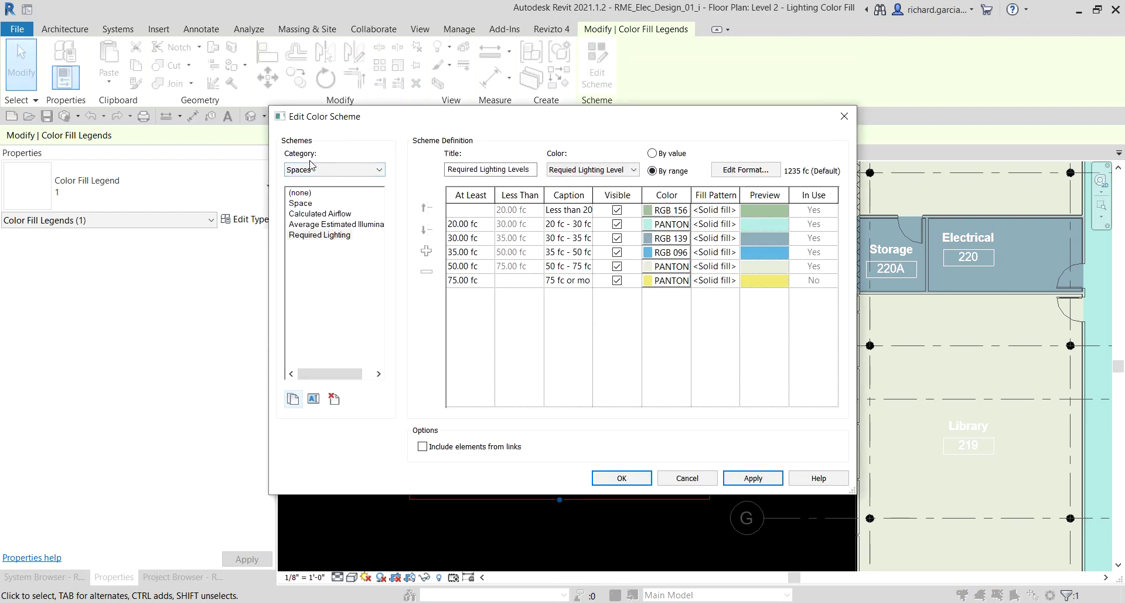
click(307, 238)
click(296, 226)
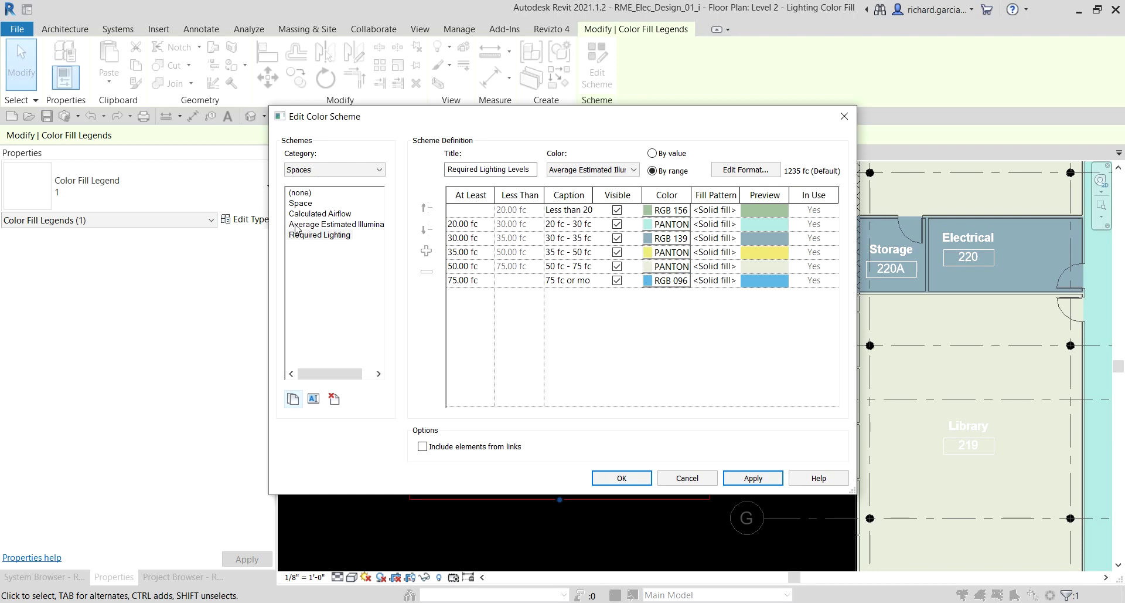
double_click(296, 227)
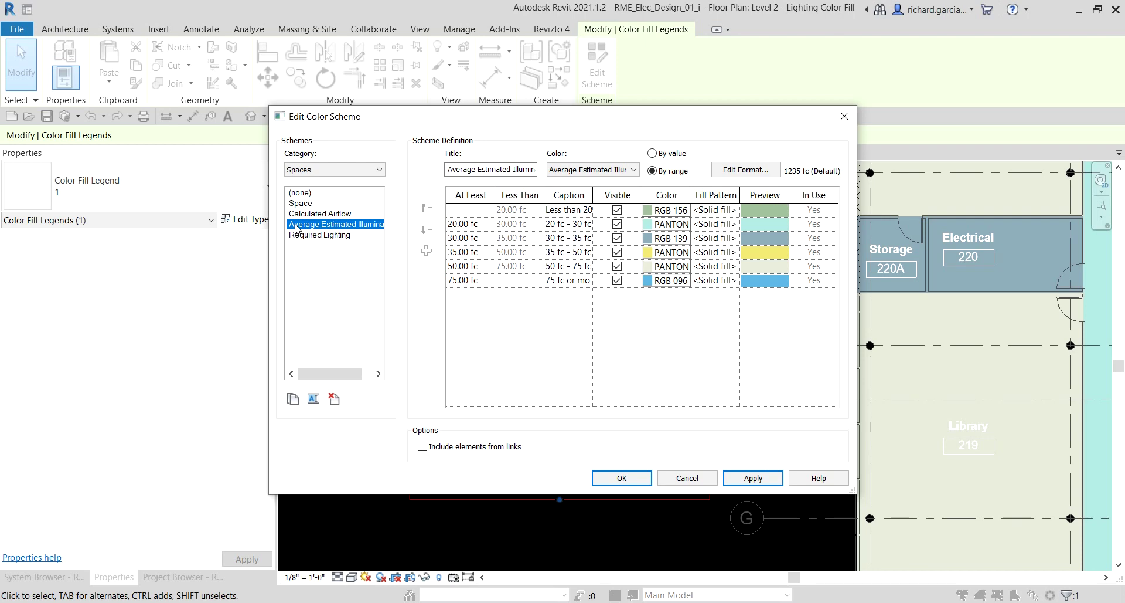
click(296, 227)
click(296, 228)
Step: Set the color of the scheme's "Less than 20 fc" range to orange RGB 255-128-000 and apply the scheme
click(473, 145)
click(507, 212)
click(508, 213)
click(673, 214)
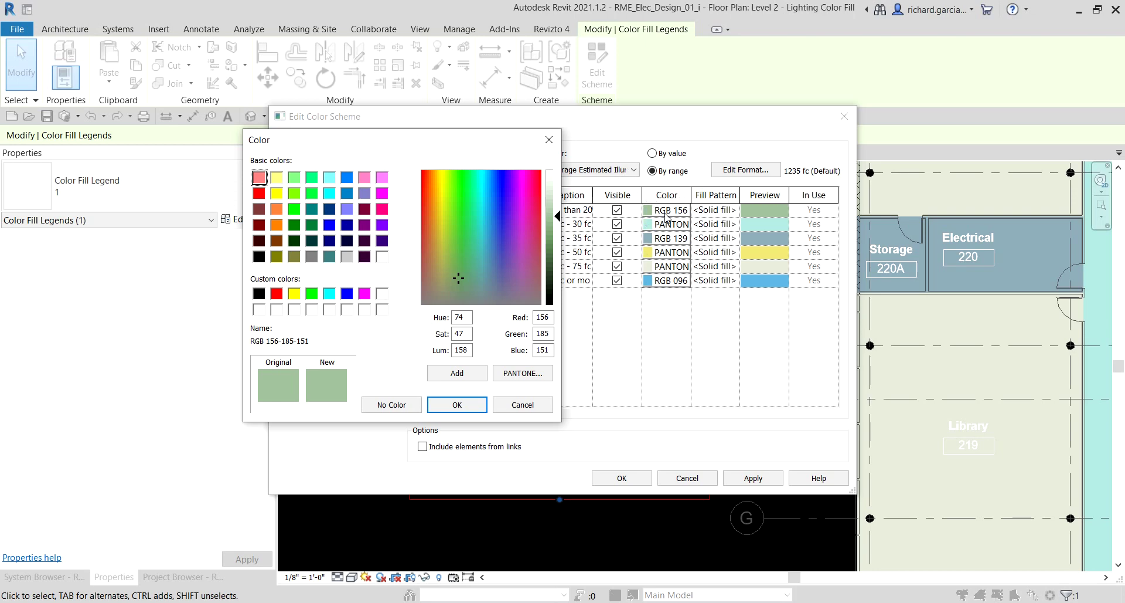
click(278, 226)
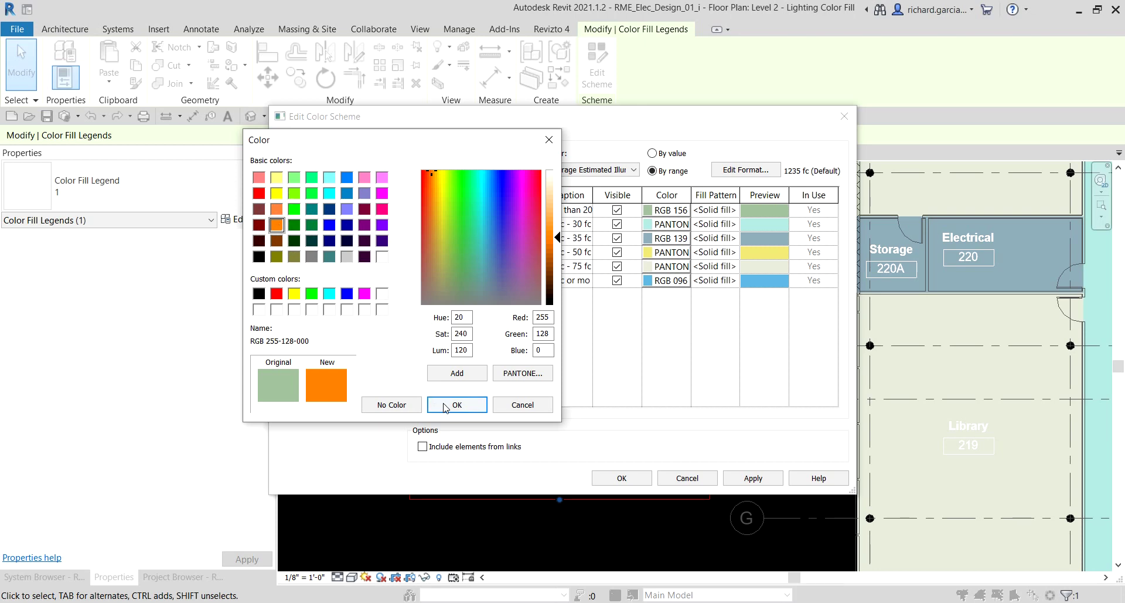
click(474, 405)
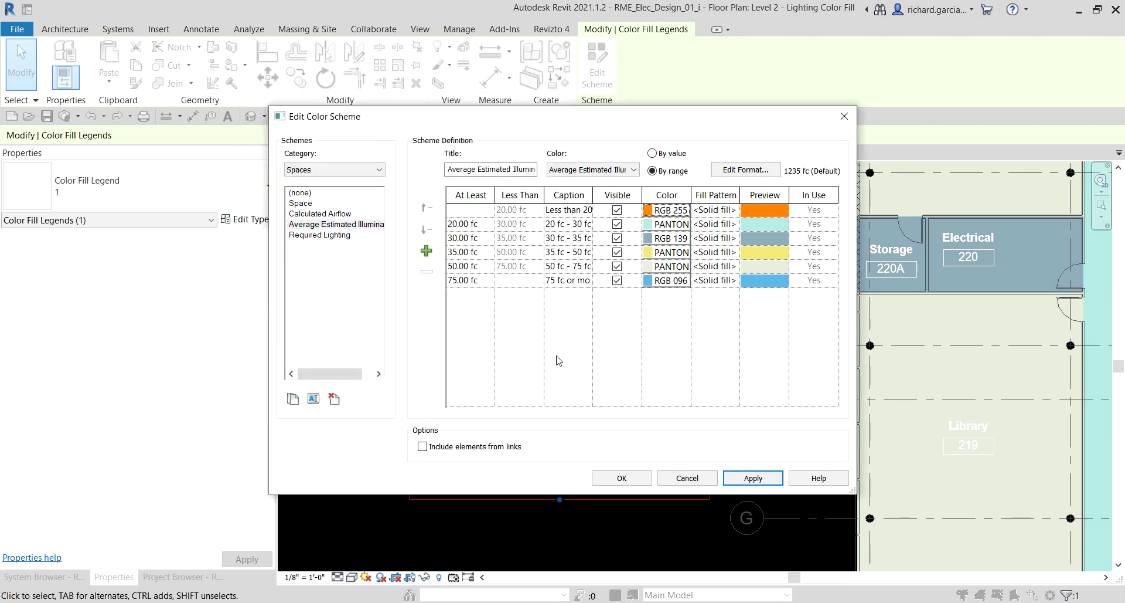
click(623, 478)
click(623, 478)
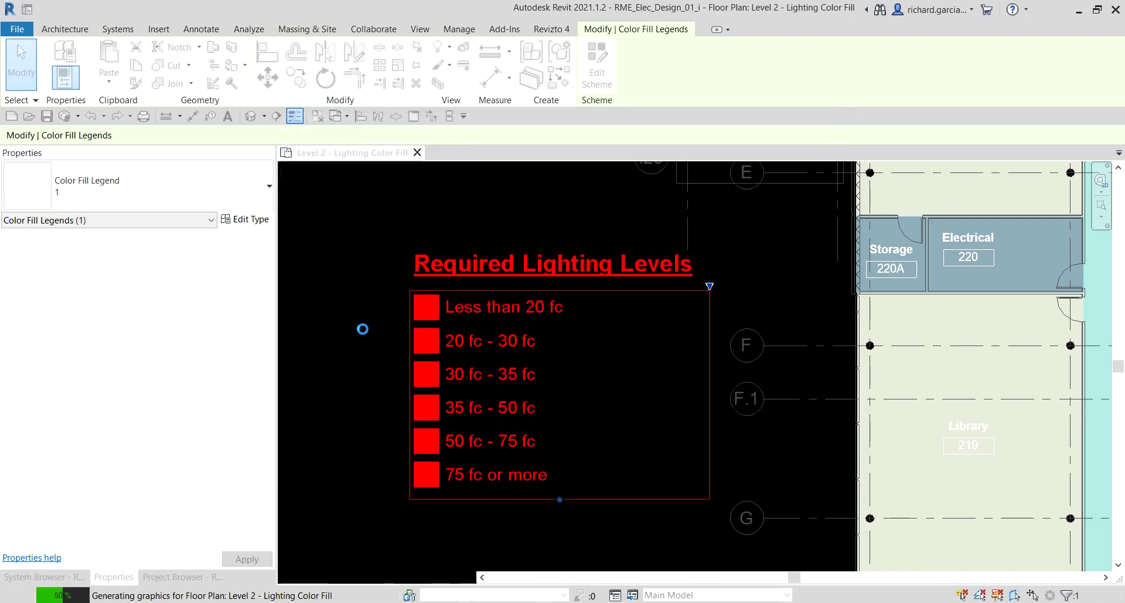
Step: Examine the room colors on the Level 2 plan against the Average Estimated Illumination legend
scroll(363, 329, down, 4)
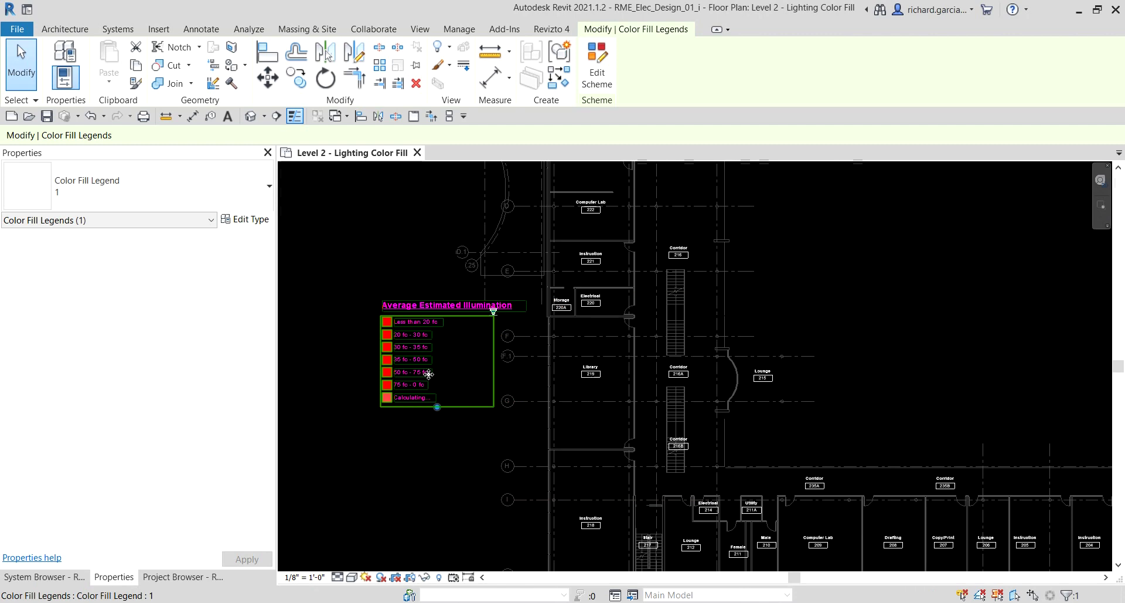
scroll(429, 374, down, 2)
click(975, 269)
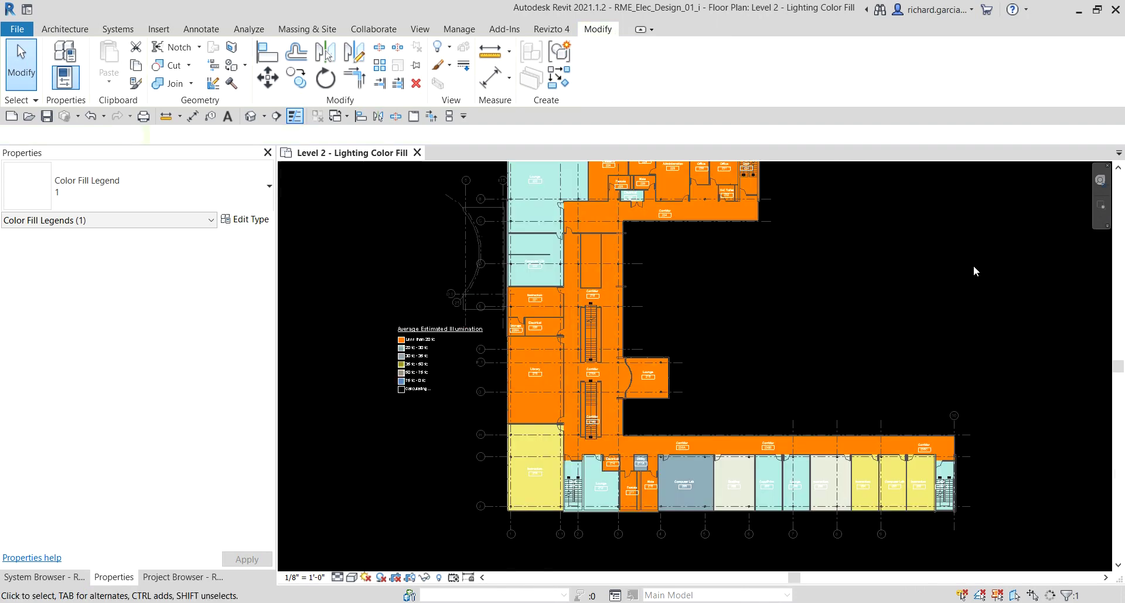
middle_drag(816, 293, 812, 333)
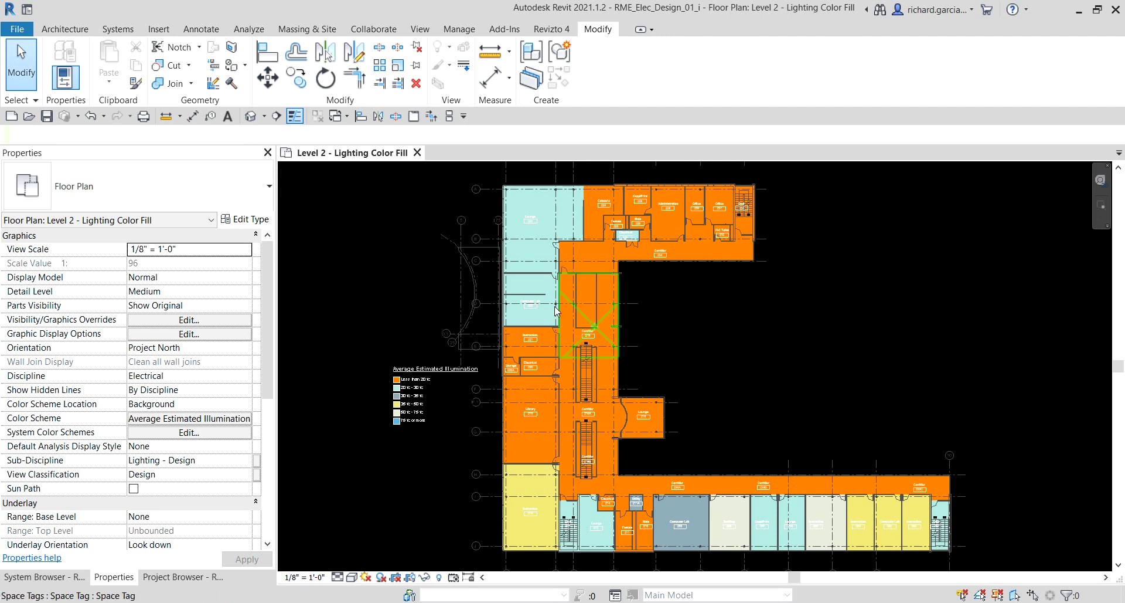
scroll(408, 392, up, 5)
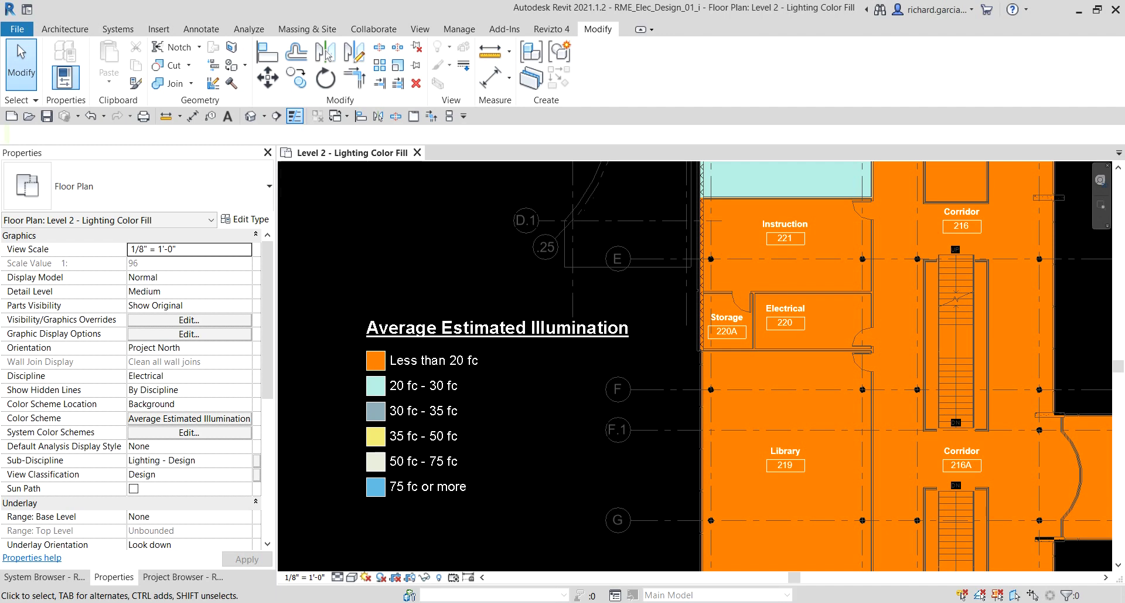
scroll(487, 291, down, 3)
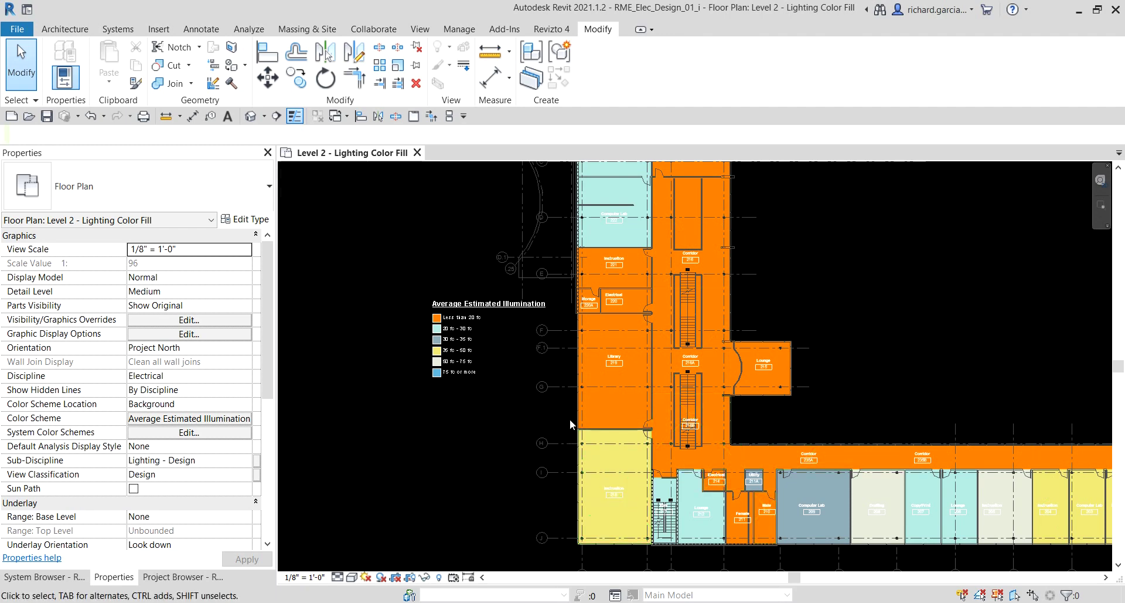
scroll(585, 379, up, 4)
middle_drag(695, 358, 797, 348)
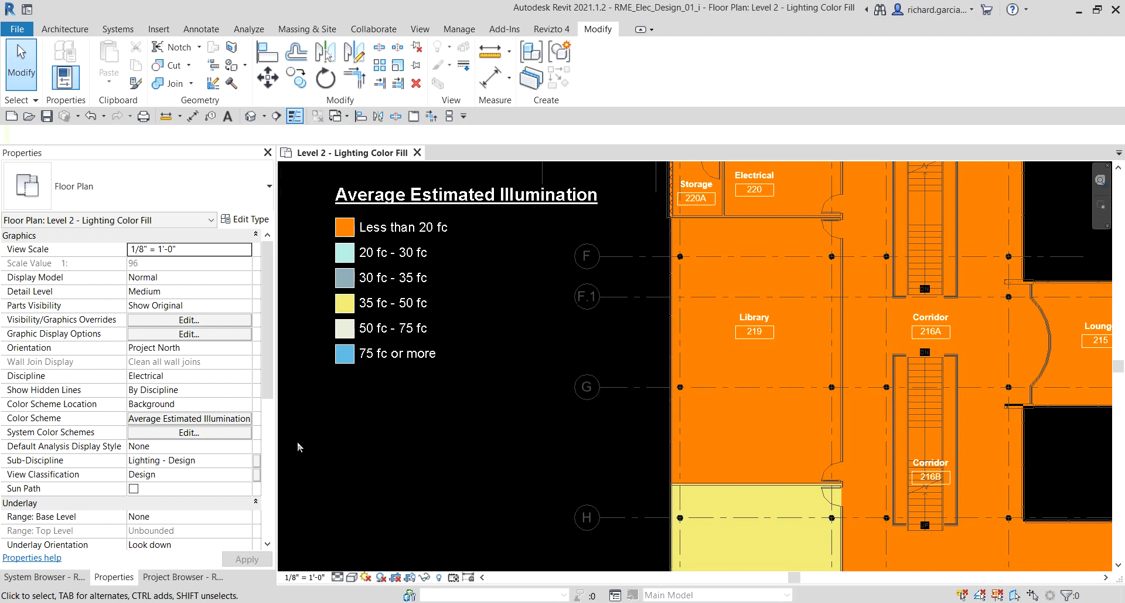
Step: Open the Space Lighting Analysis schedule and widen its Requied Lighting Level and Average Estimated Illumination columns to fit their headings
click(162, 579)
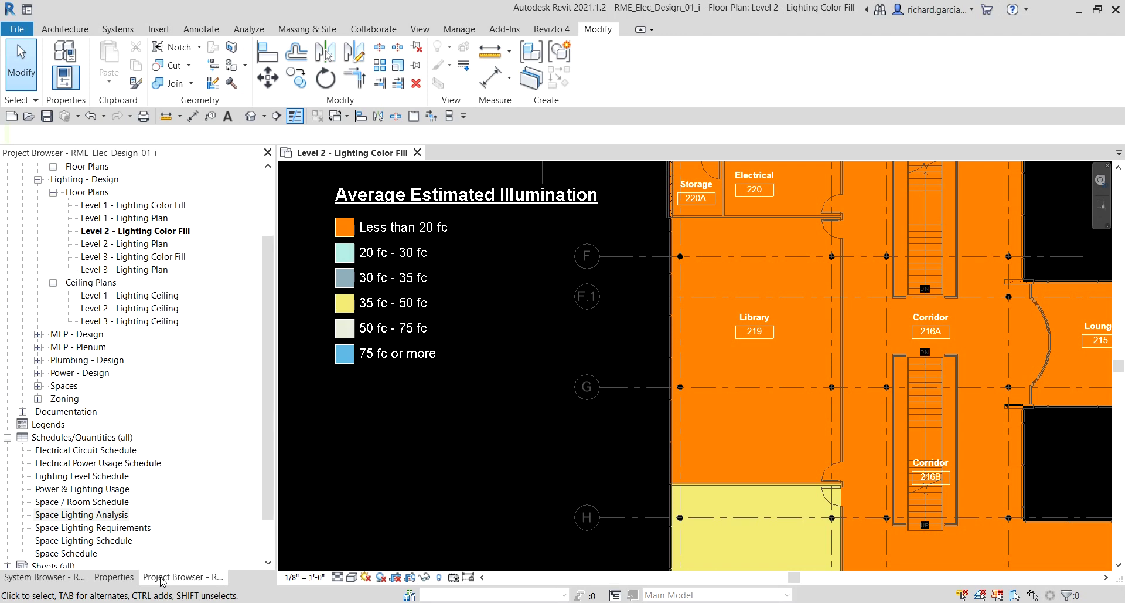
double_click(97, 516)
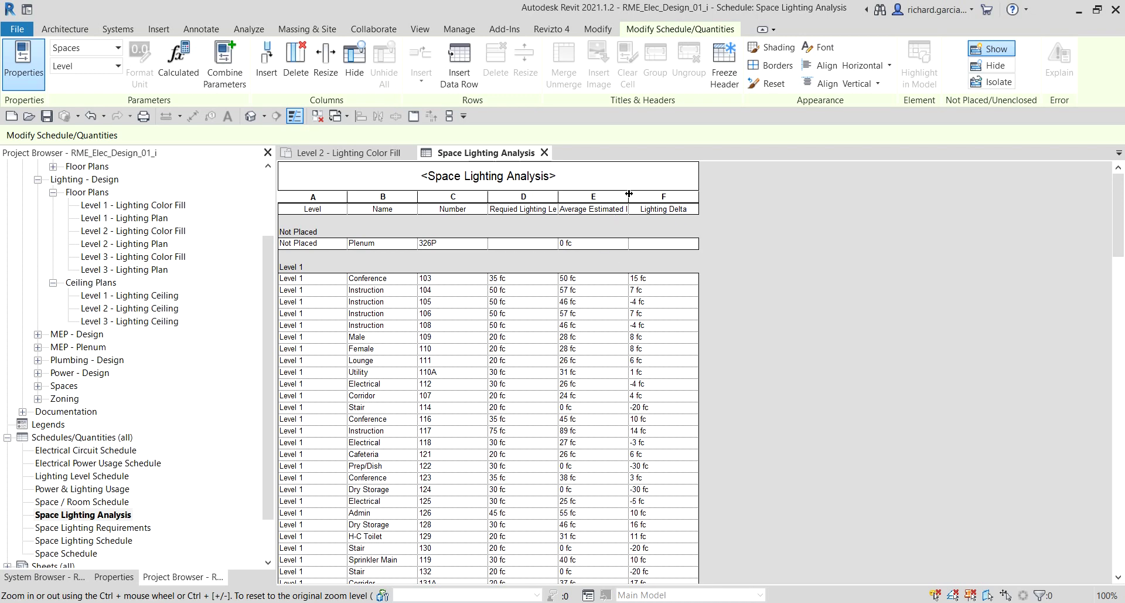
drag(629, 193, 663, 197)
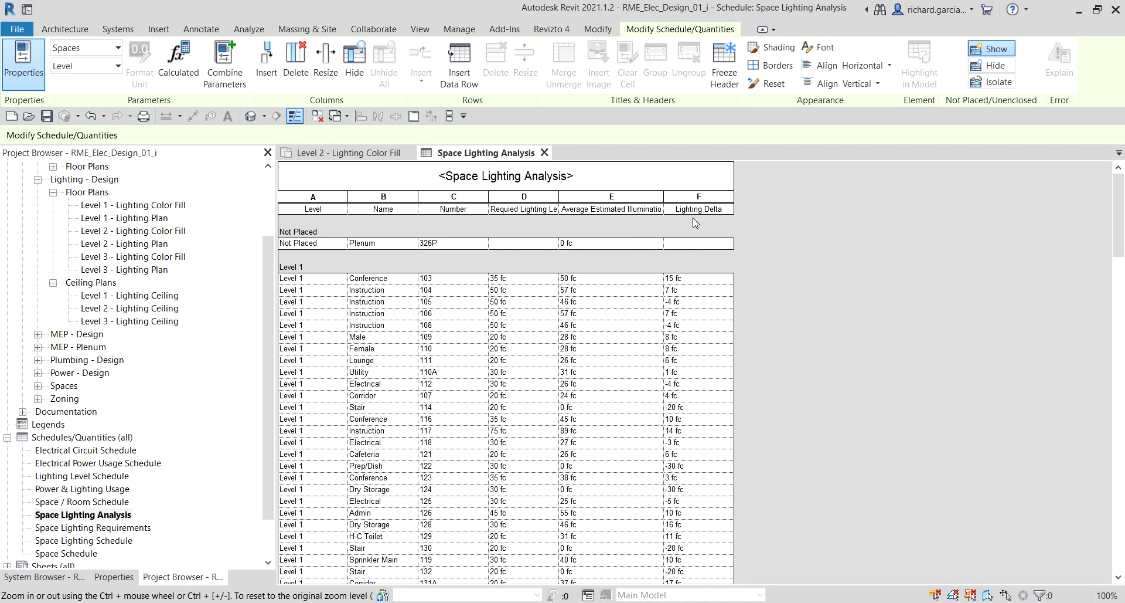
drag(666, 195, 684, 196)
drag(560, 196, 612, 216)
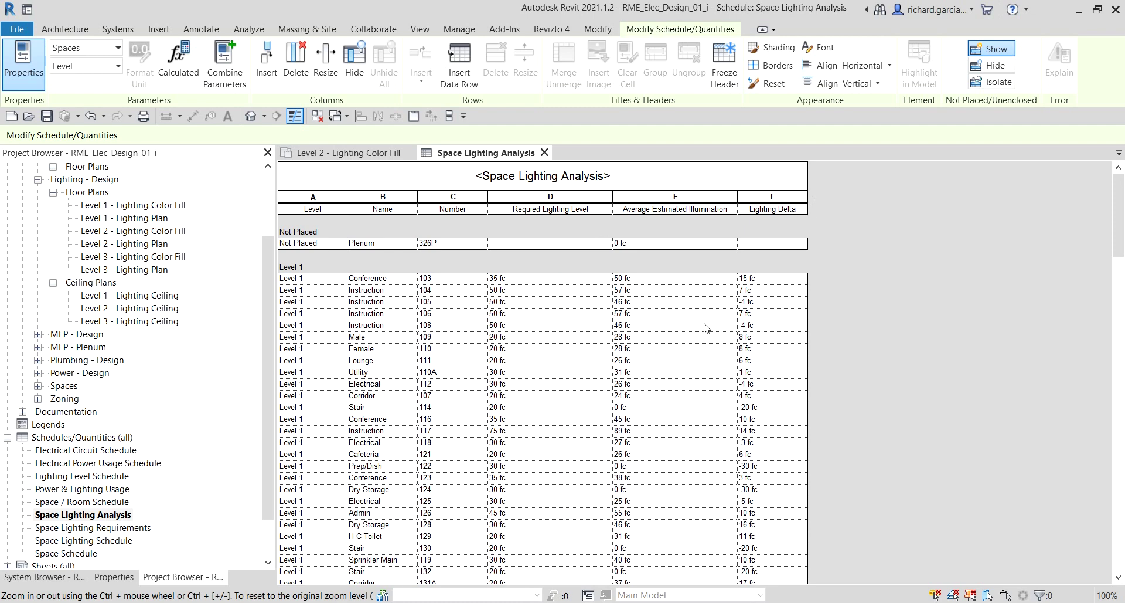
Step: Add a conditional format to the schedule's Average Estimated Illumination field with the test Equal To 0 fc
click(114, 576)
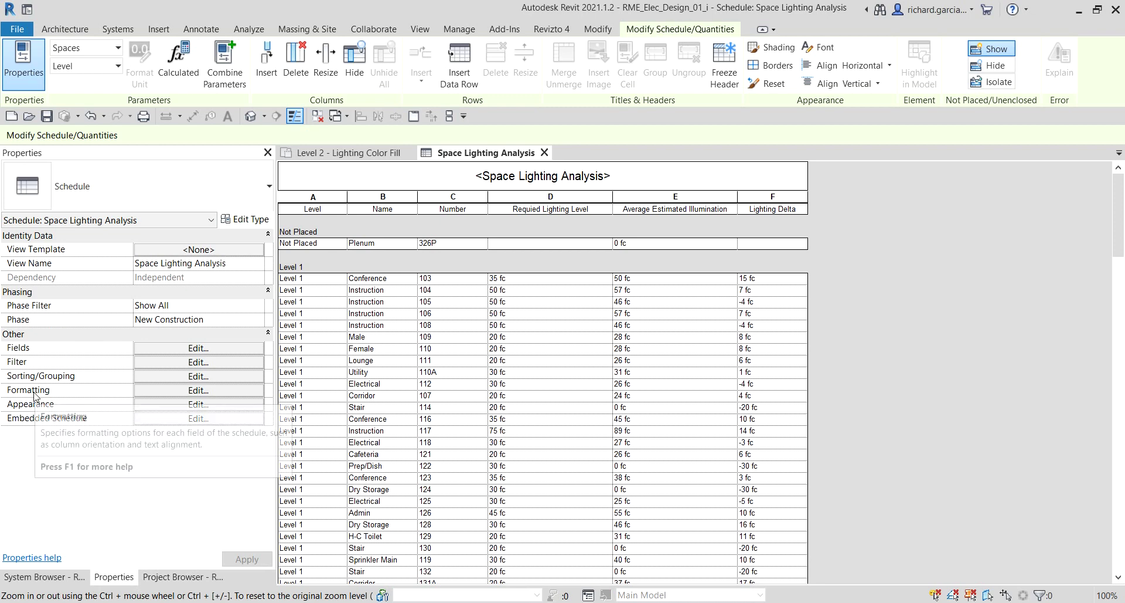
click(203, 391)
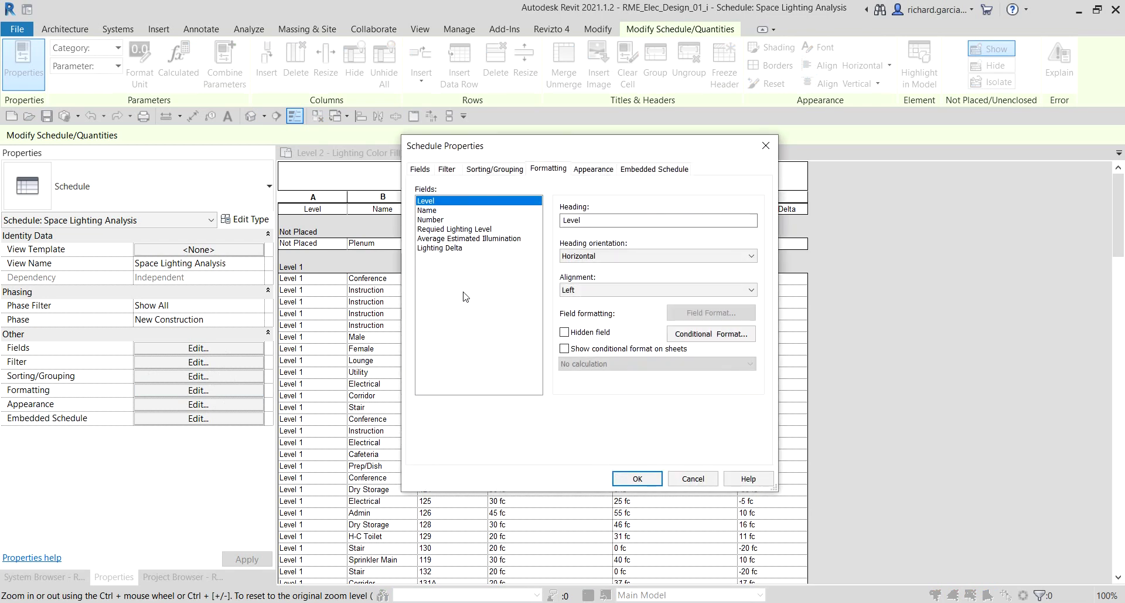
click(485, 239)
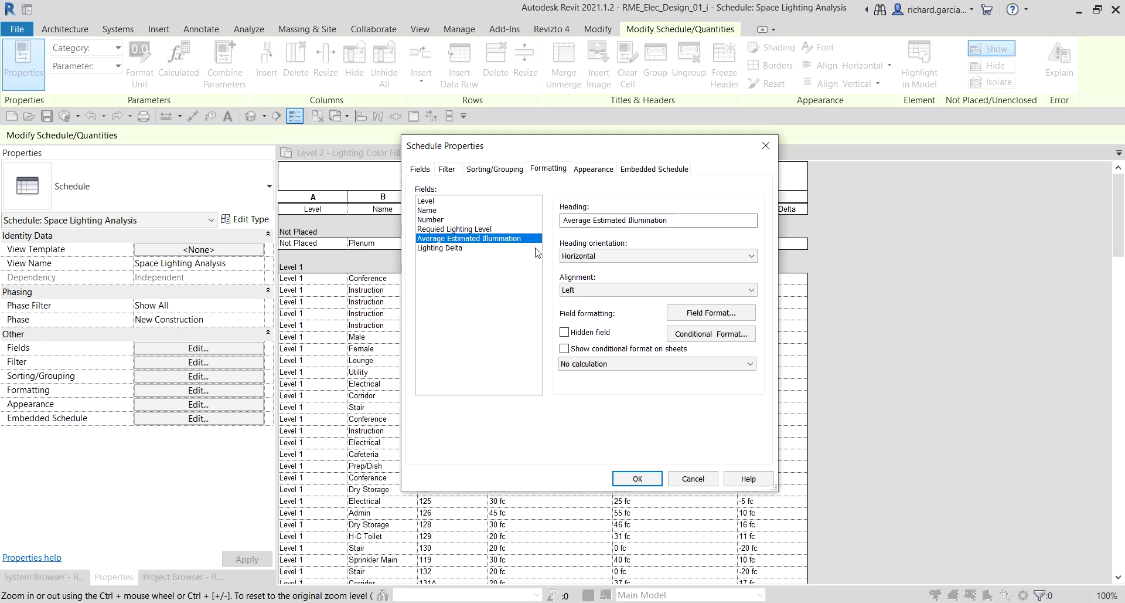
click(714, 336)
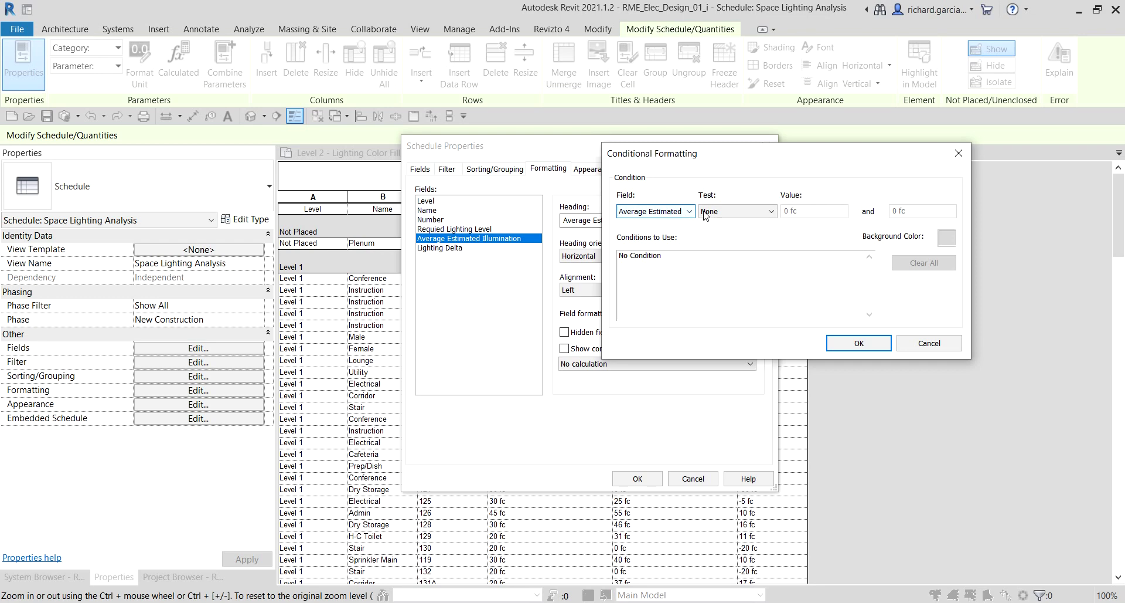
click(737, 212)
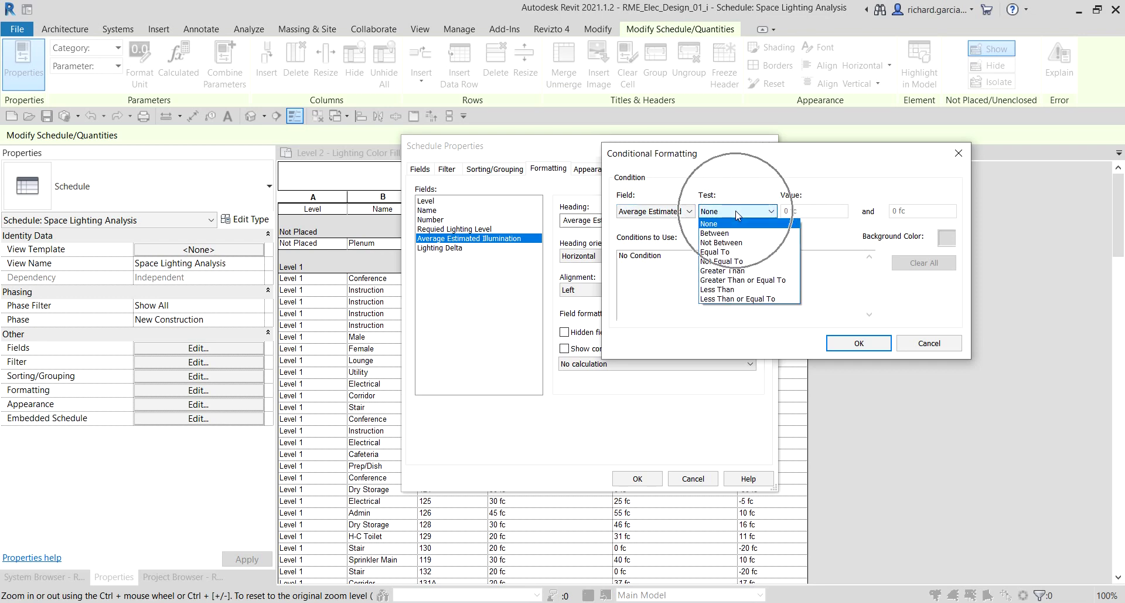
click(716, 252)
click(799, 211)
key(ctrl)
key(ctrl)
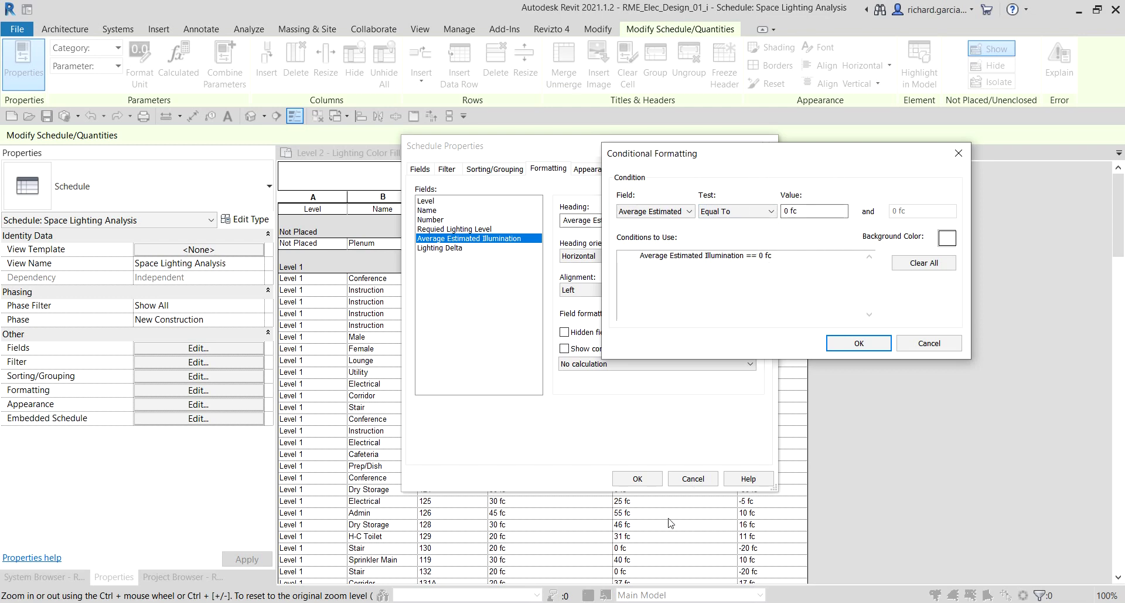
key(ctrl)
key(ctrl)
Step: Set the background color of the 0 fc condition to yellow and accept the conditional format
click(948, 239)
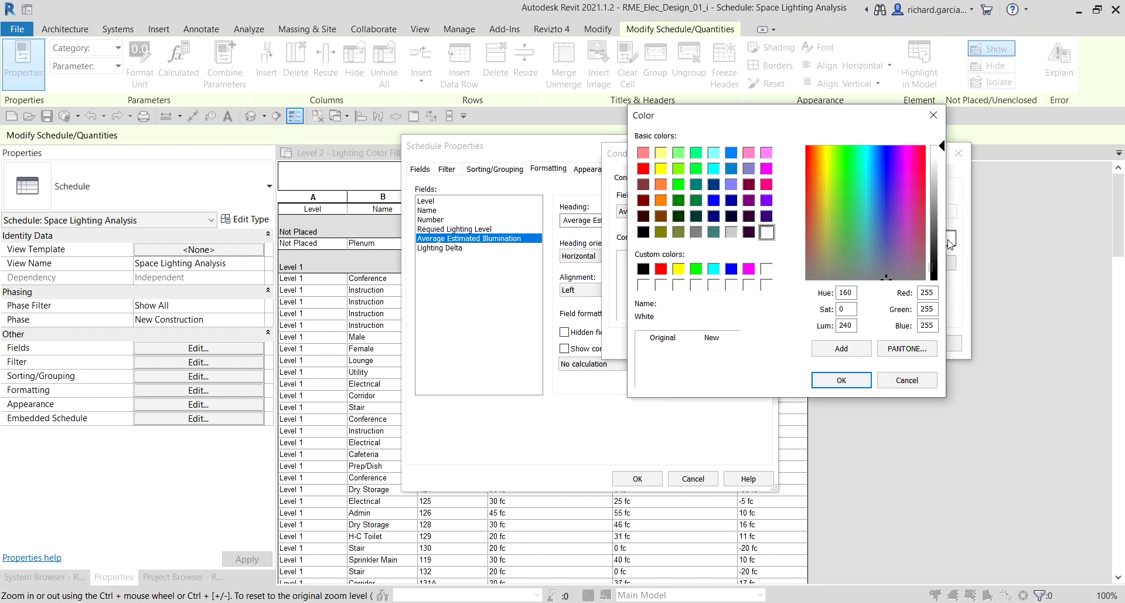
click(678, 269)
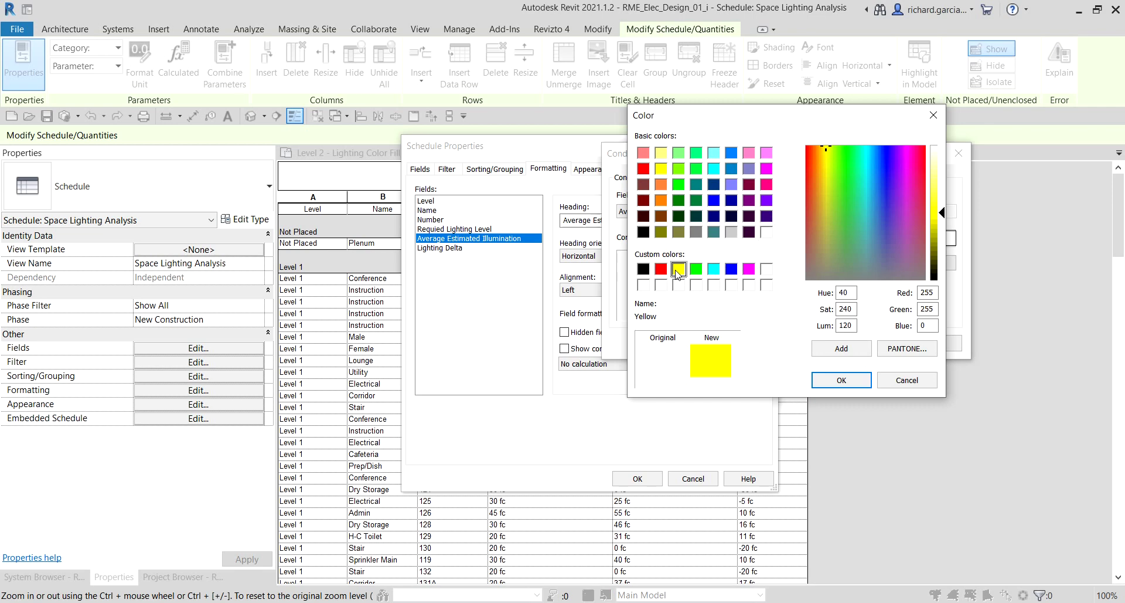
key(ctrl)
click(840, 380)
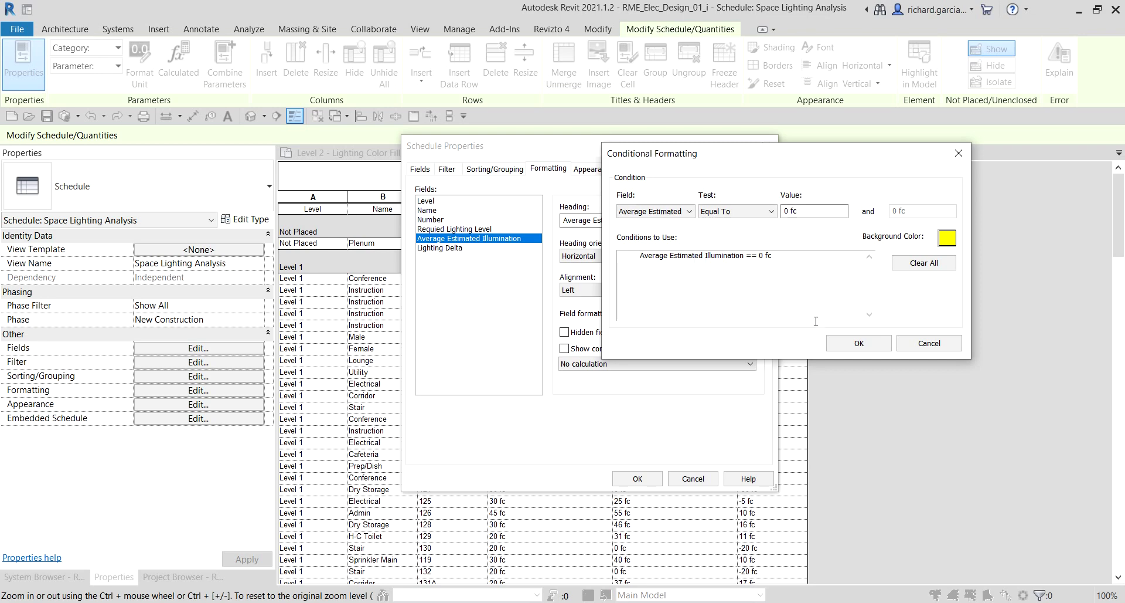
click(859, 343)
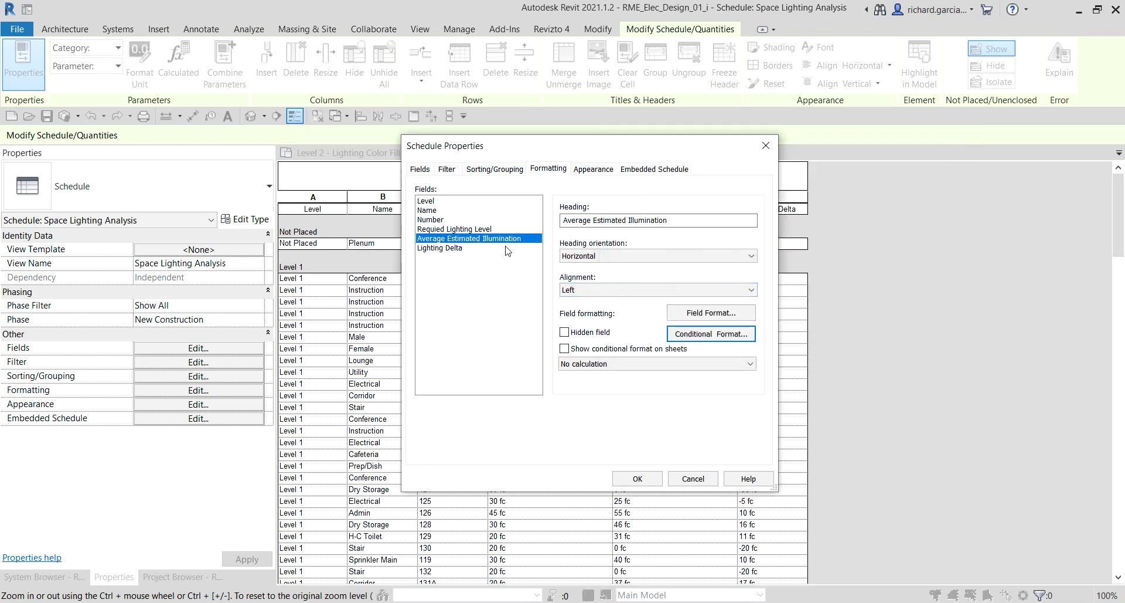
Step: Add a conditional format to the schedule's Lighting Delta field with the test Not Between -5 fc and 5 fc
click(436, 249)
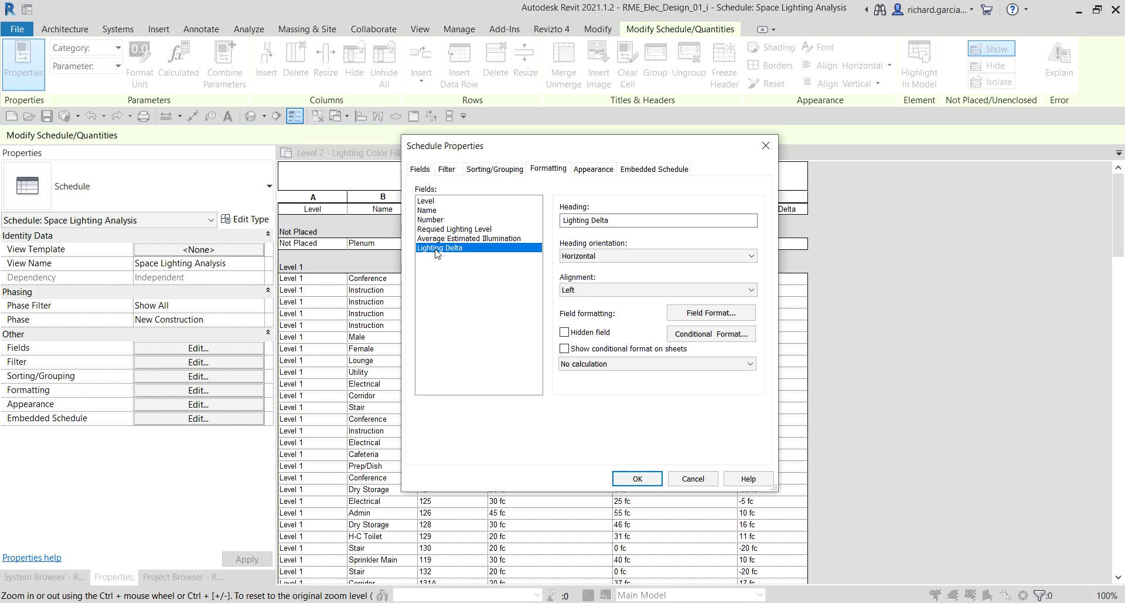
click(712, 335)
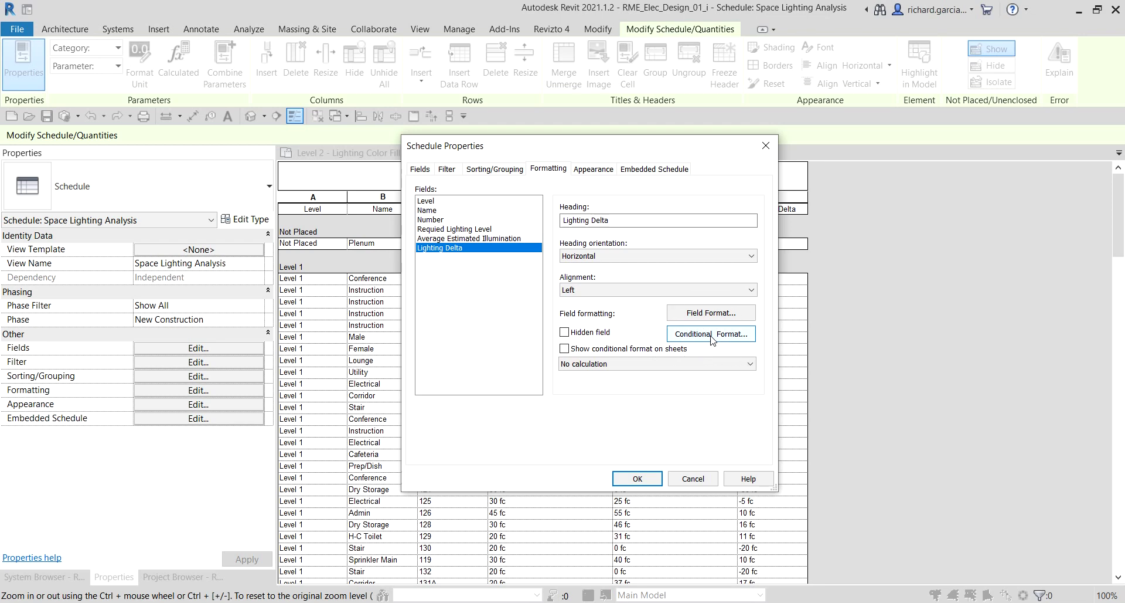
click(712, 338)
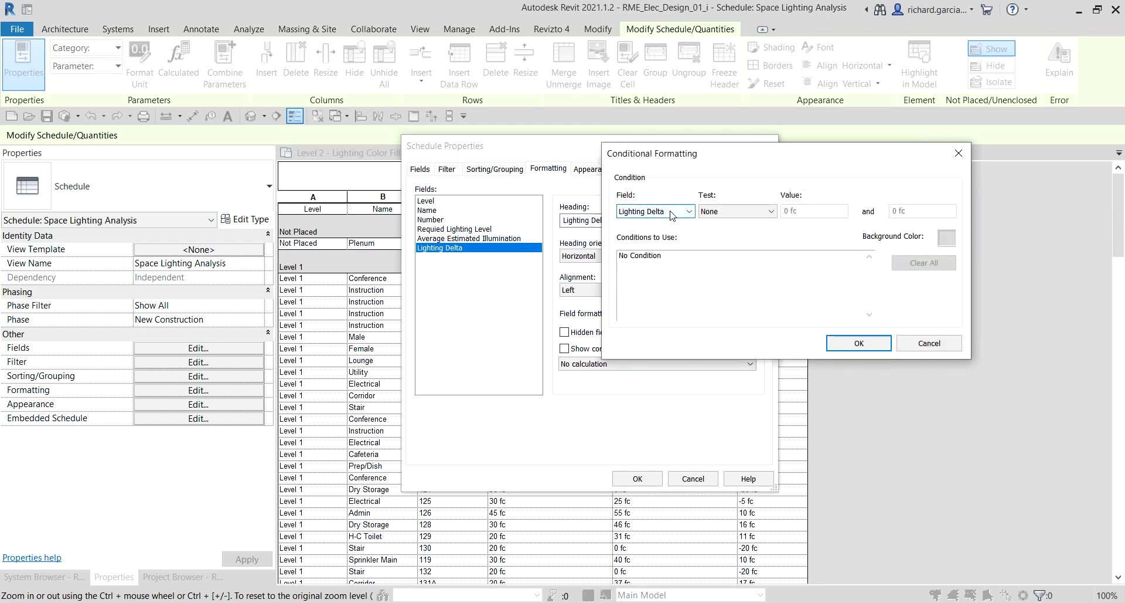
click(740, 213)
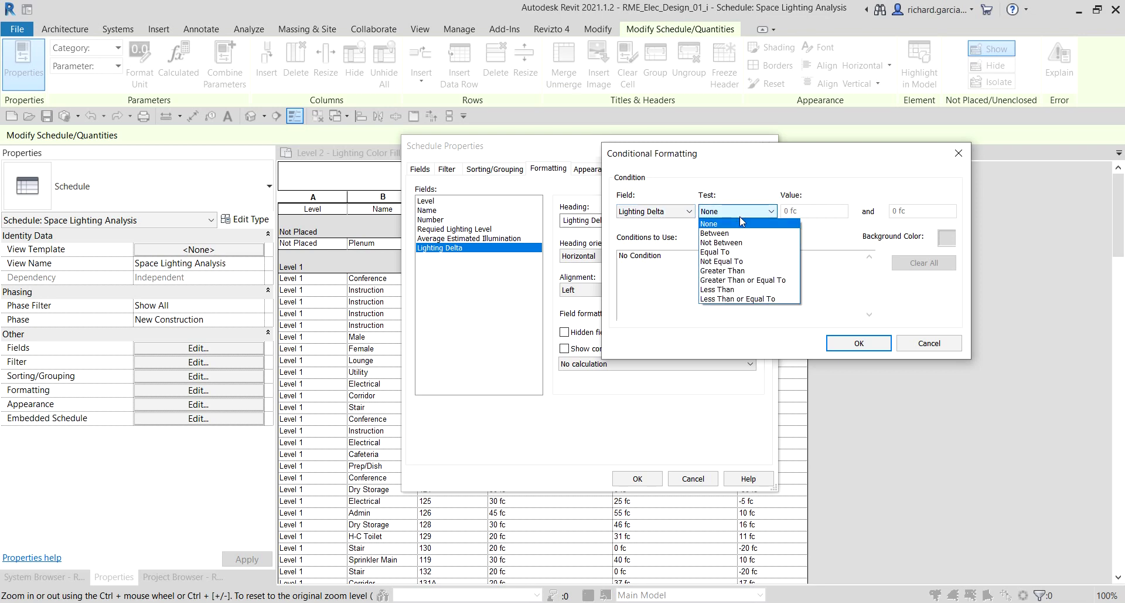
click(727, 243)
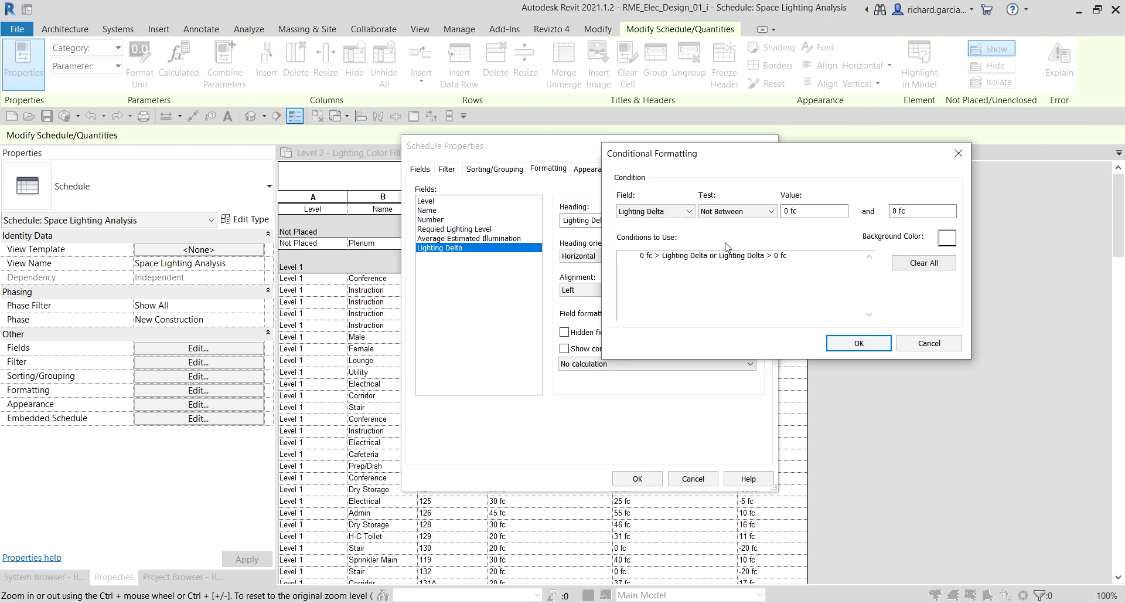
click(781, 210)
key(Delete)
text(-5)
click(893, 211)
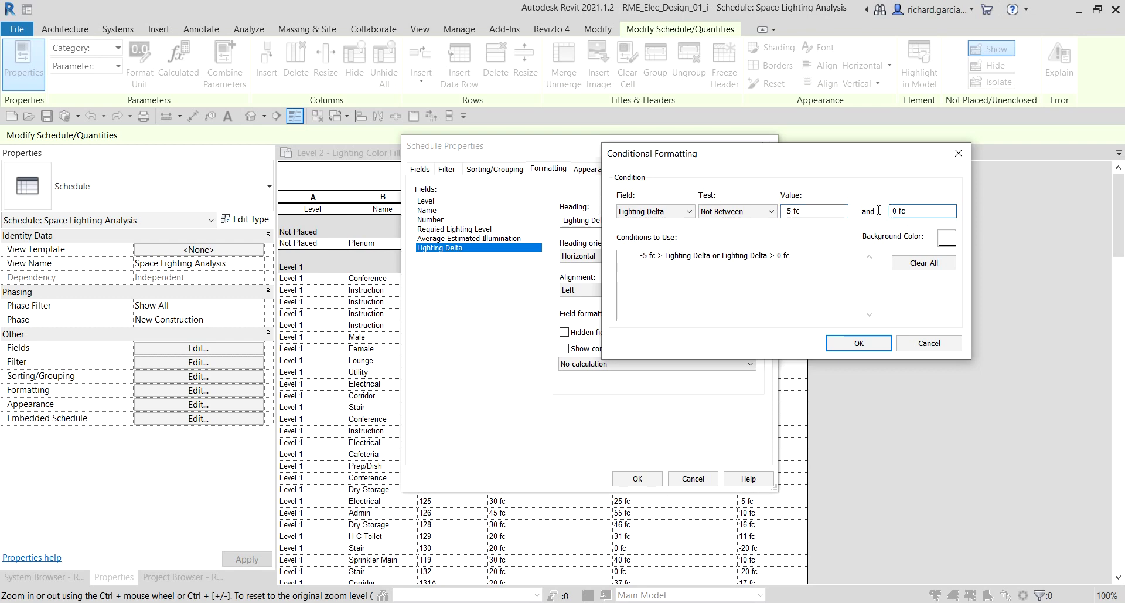
key(Delete)
text(5)
Step: Set the Lighting Delta condition's background color to red and apply the conditional formats to the schedule
click(947, 238)
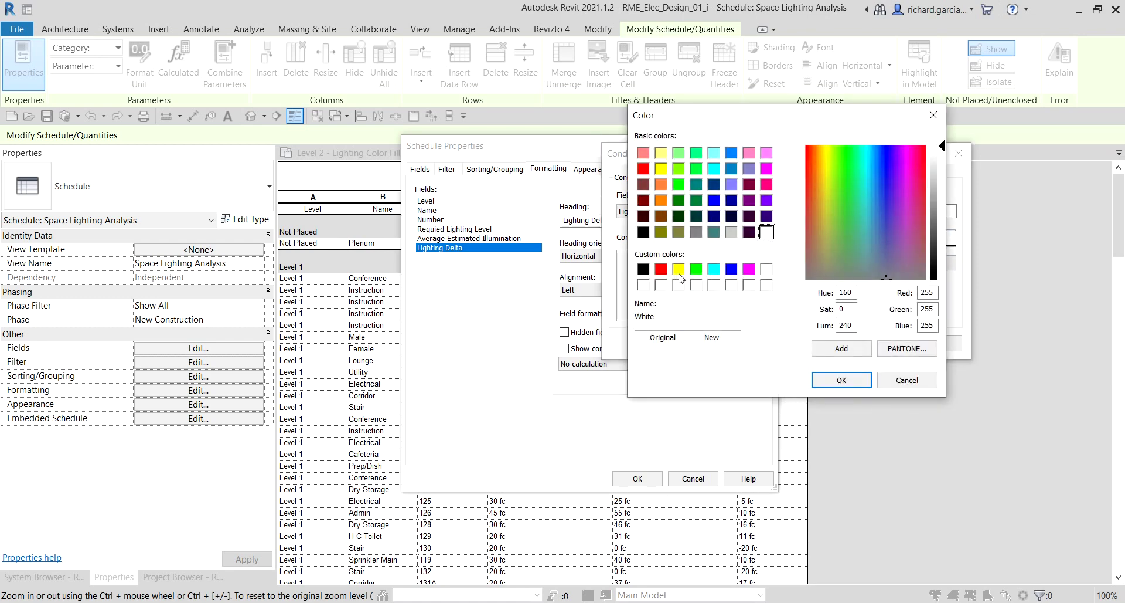
click(661, 269)
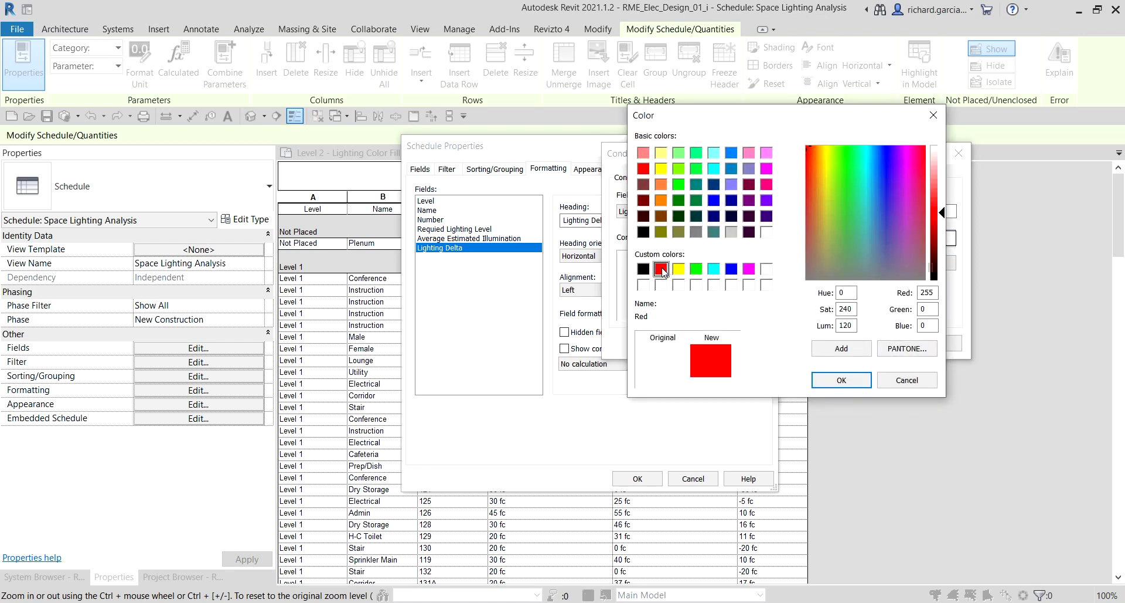
click(841, 379)
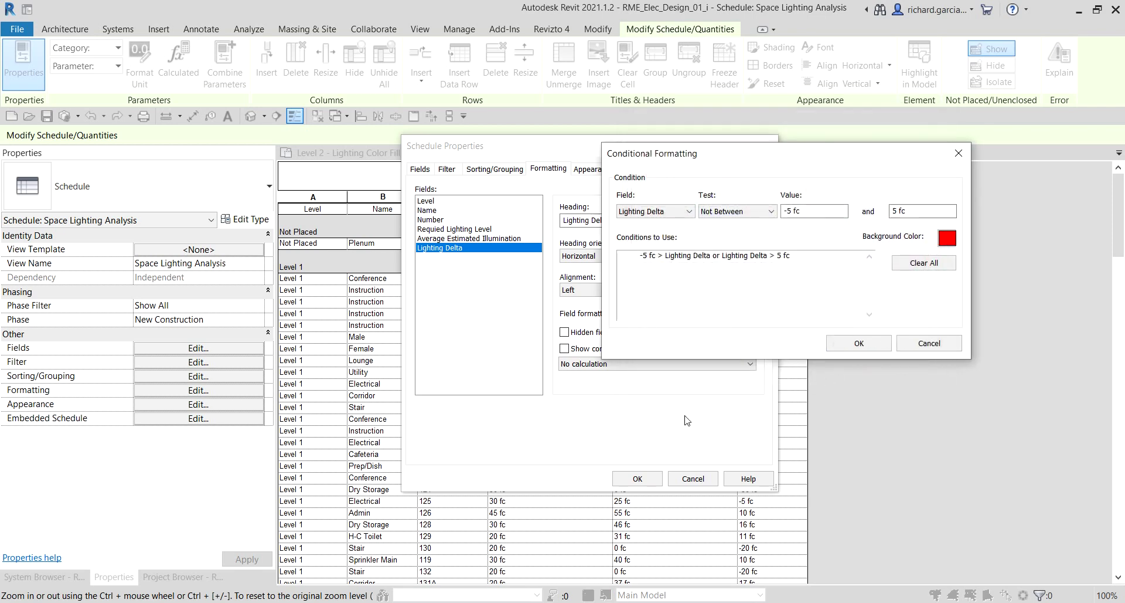
click(861, 344)
click(640, 478)
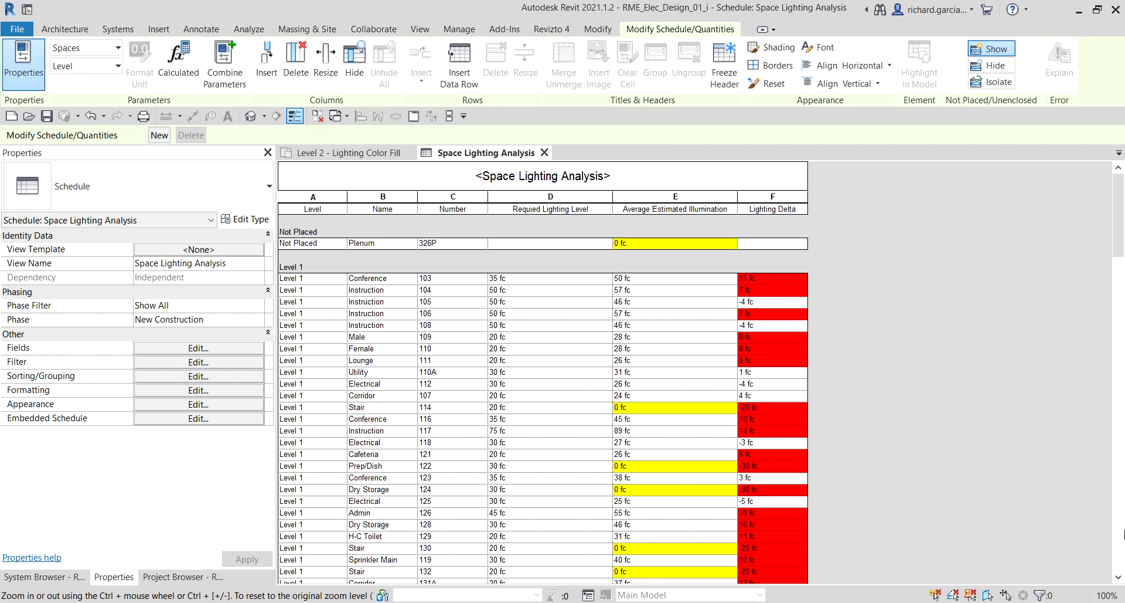
Step: Open the Level 2 - Lighting Ceiling plan and tile it with the schedule and the color fill plan
click(193, 578)
scroll(170, 293, up, 1)
scroll(163, 204, up, 1)
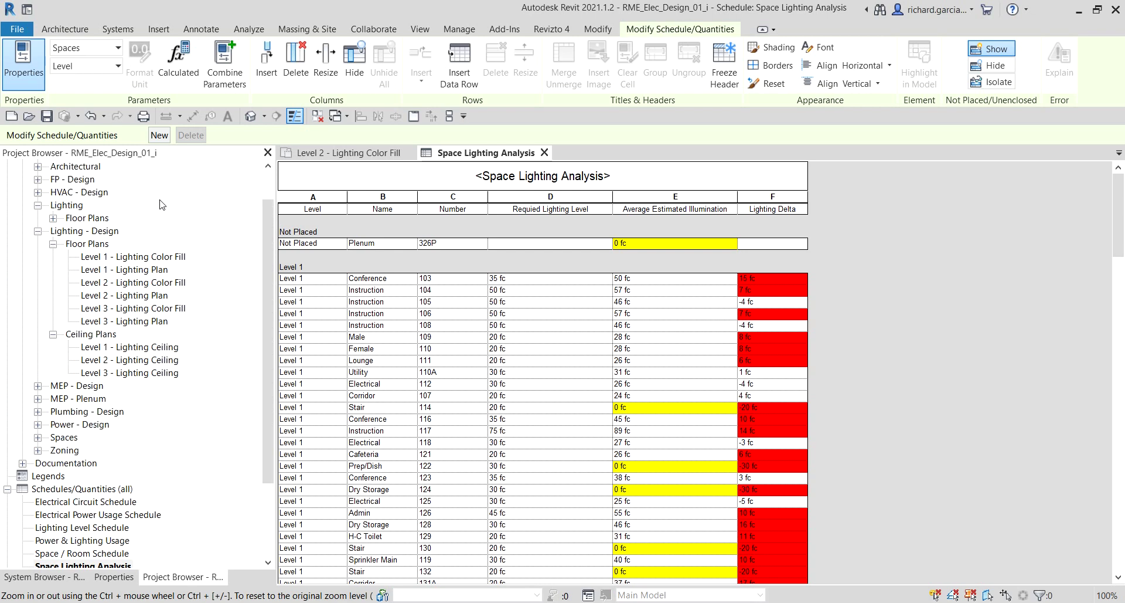
double_click(135, 360)
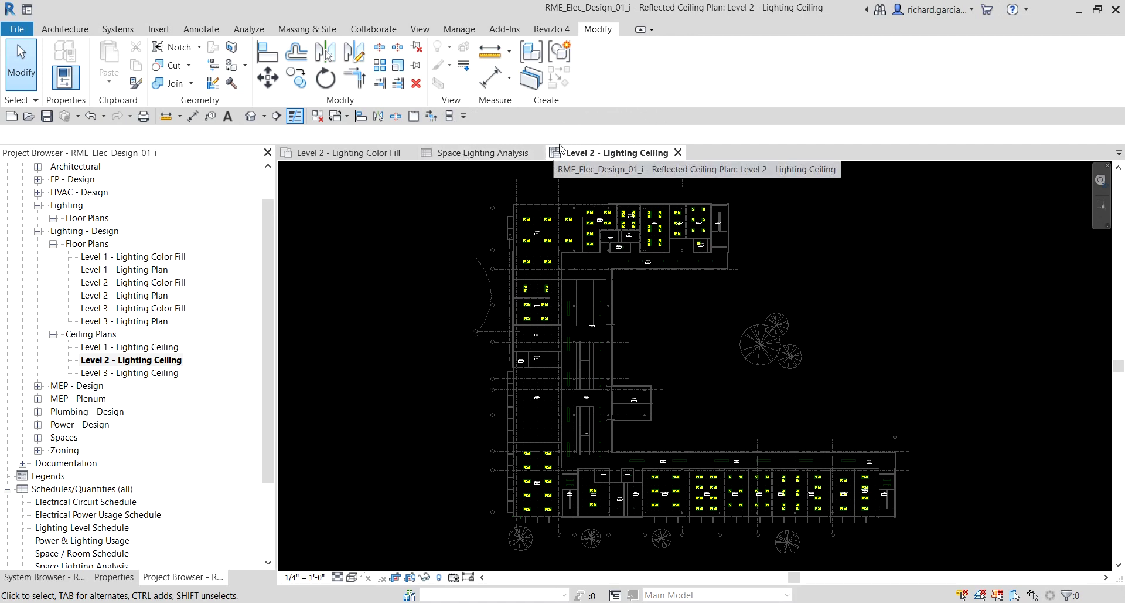
click(449, 116)
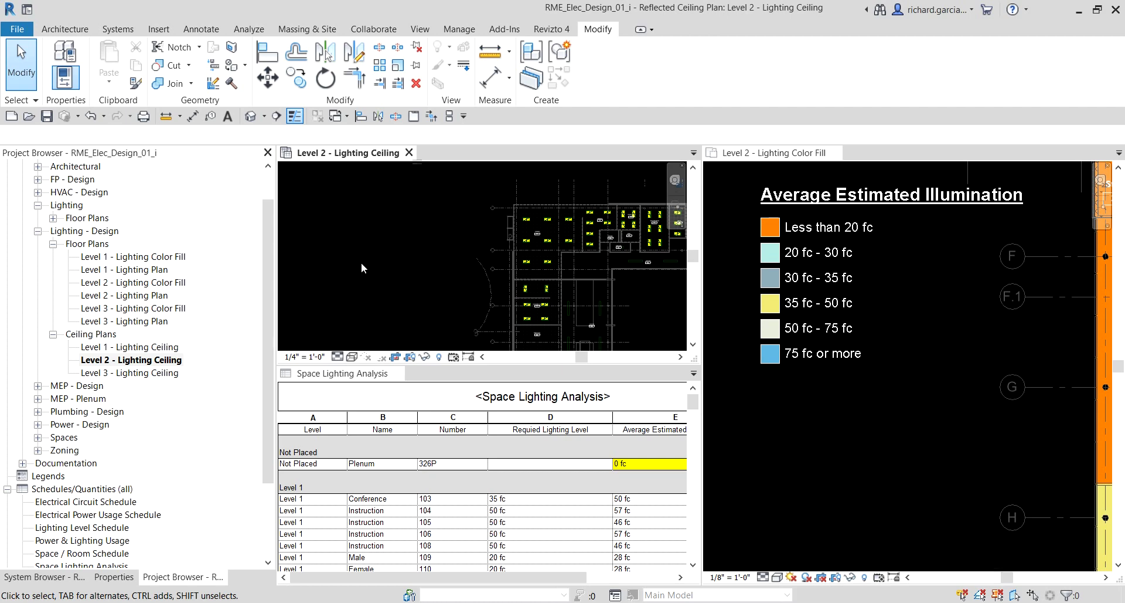
Step: Frame Library 219 in both the Level 2 - Lighting Color Fill and Level 2 - Lighting Ceiling views
middle_drag(601, 313, 434, 282)
scroll(814, 317, down, 3)
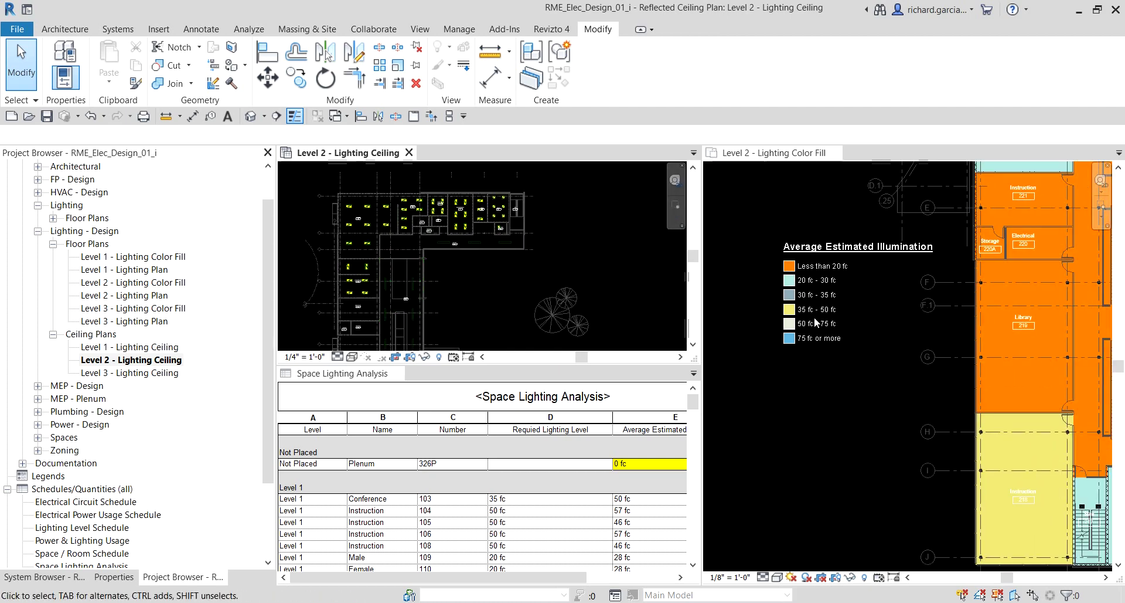
click(928, 444)
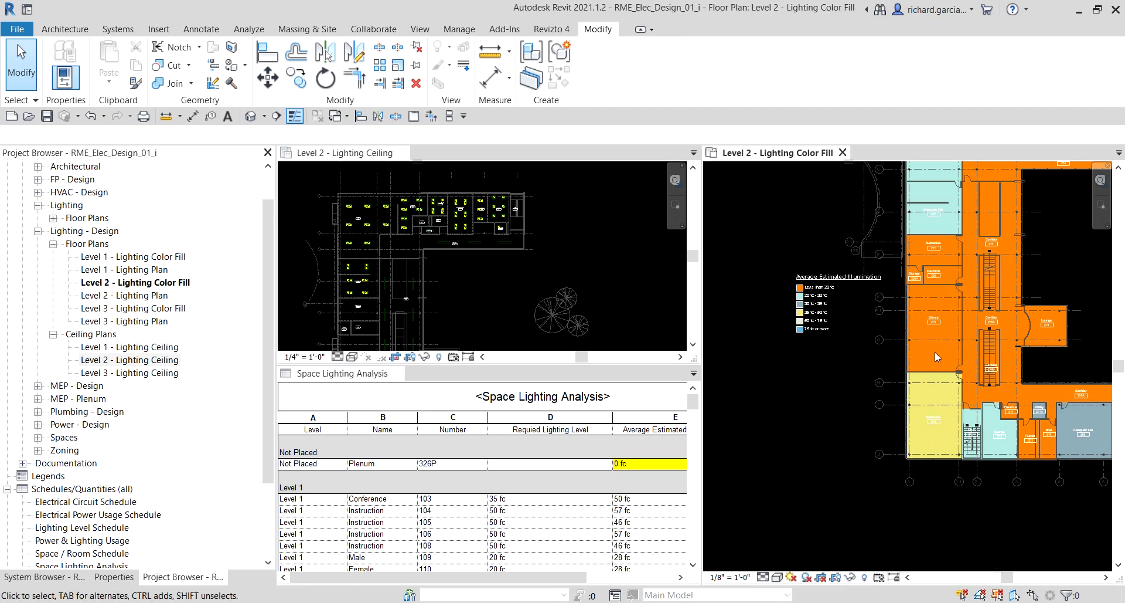
scroll(945, 325, up, 5)
middle_drag(951, 333, 904, 324)
click(892, 340)
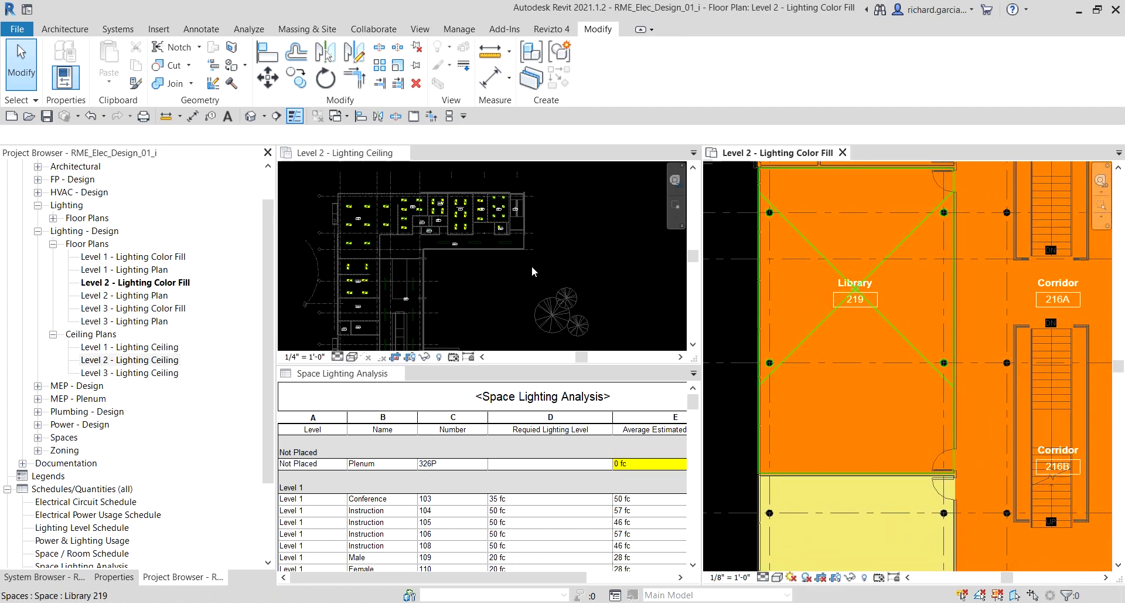
click(482, 290)
middle_drag(480, 311, 394, 228)
scroll(394, 228, up, 4)
middle_drag(456, 246, 425, 286)
click(459, 497)
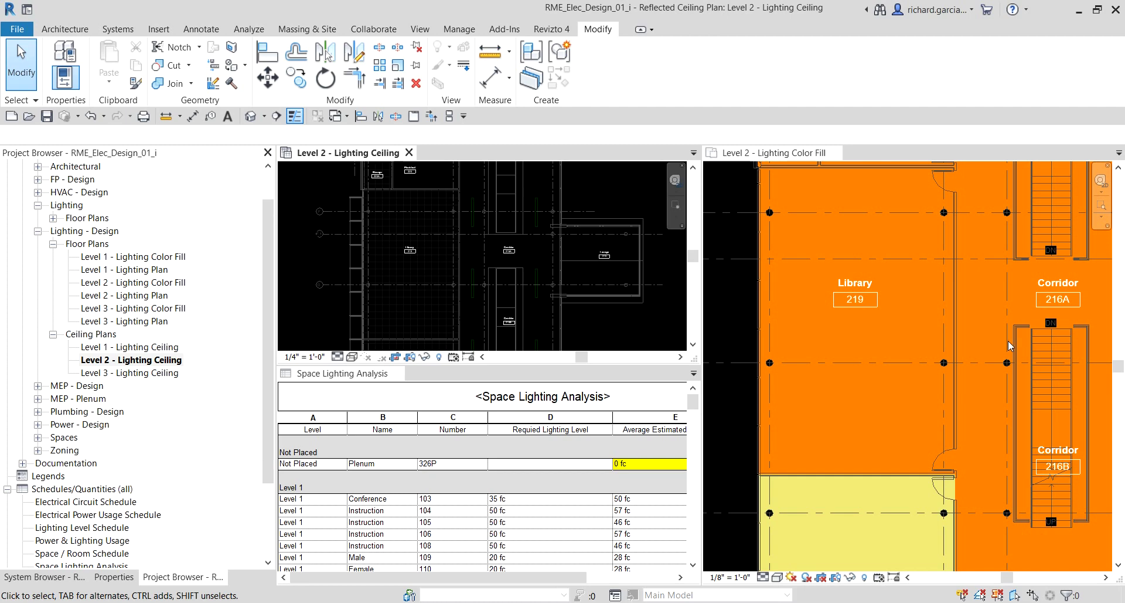
scroll(853, 314, down, 2)
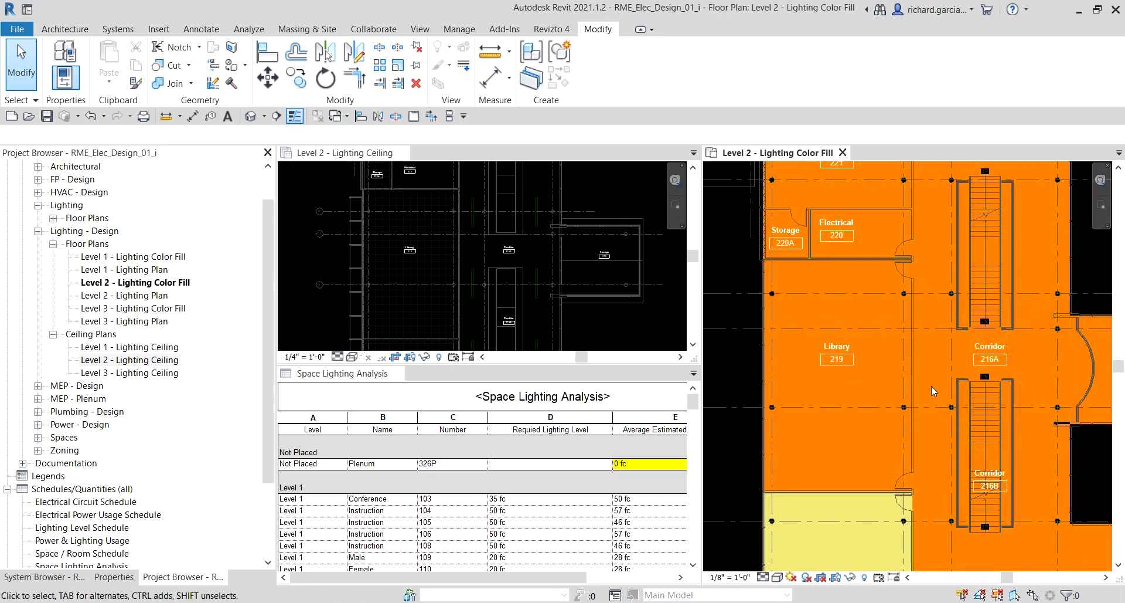
scroll(866, 414, up, 2)
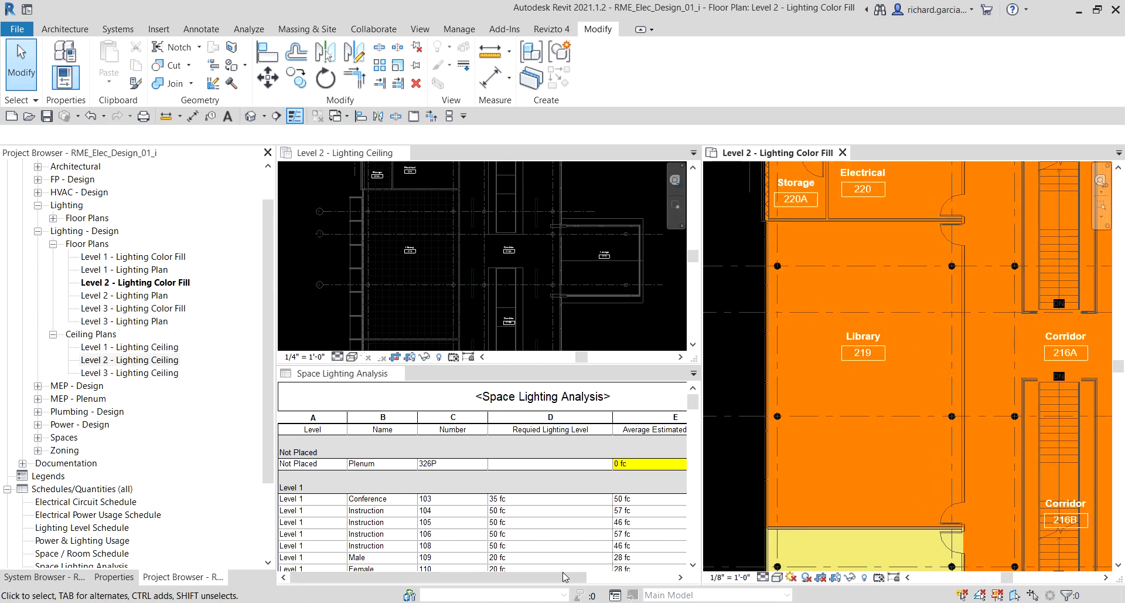
Step: Find the Level 2 Library 219 row in the Space Lighting Analysis schedule and select it to highlight the space in the plans
click(351, 471)
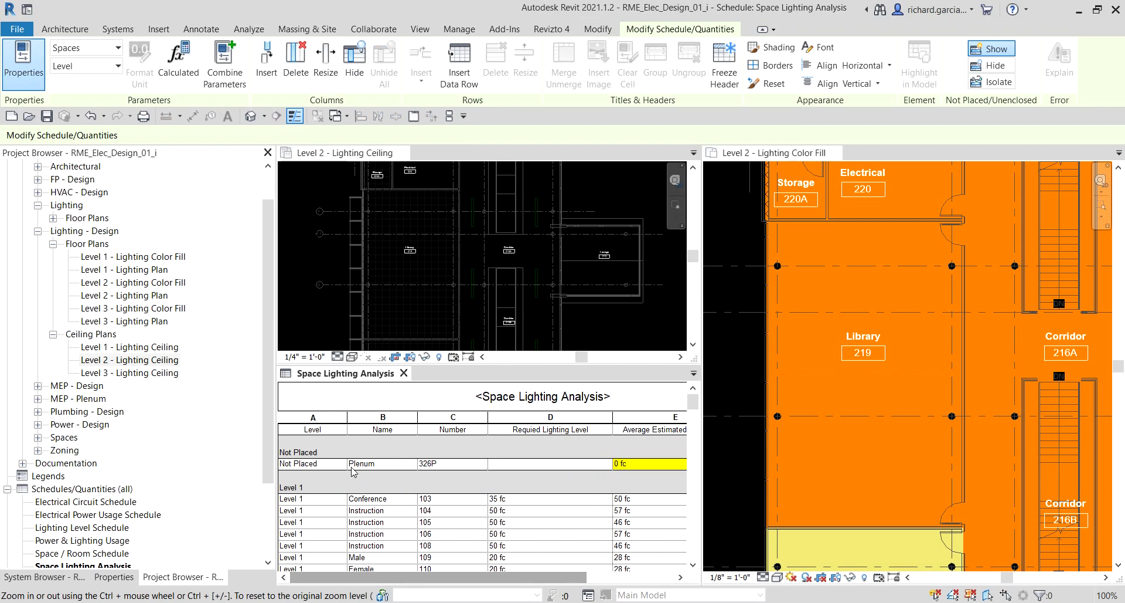
scroll(338, 456, down, 5)
scroll(338, 457, down, 15)
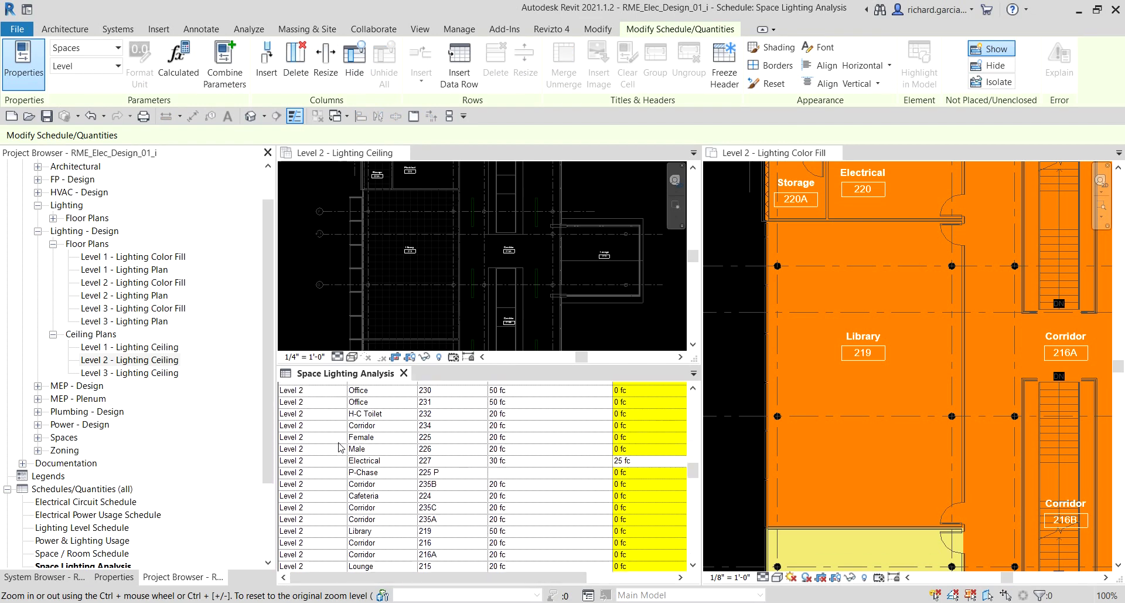
scroll(339, 447, down, 4)
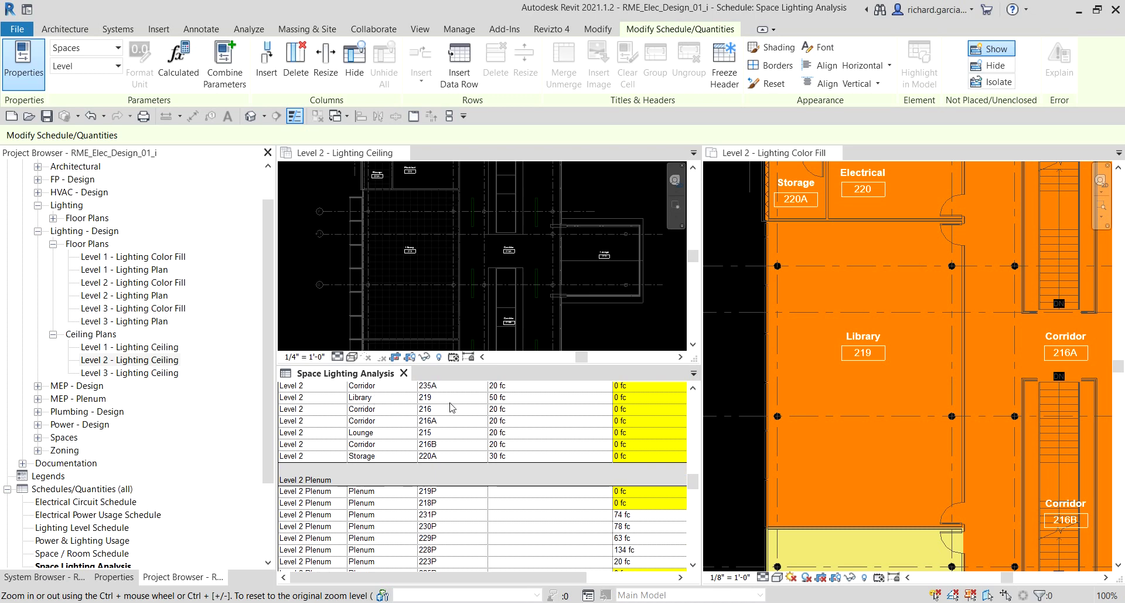
mouse_move(472, 578)
mouse_down()
mouse_move(545, 578)
mouse_move(470, 579)
mouse_up()
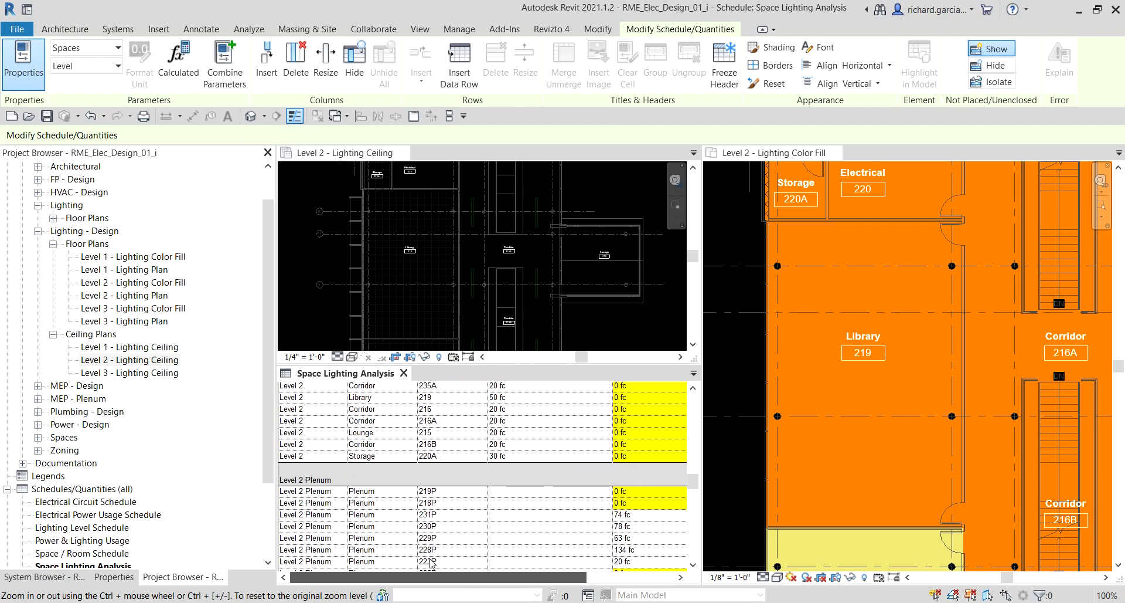
click(287, 399)
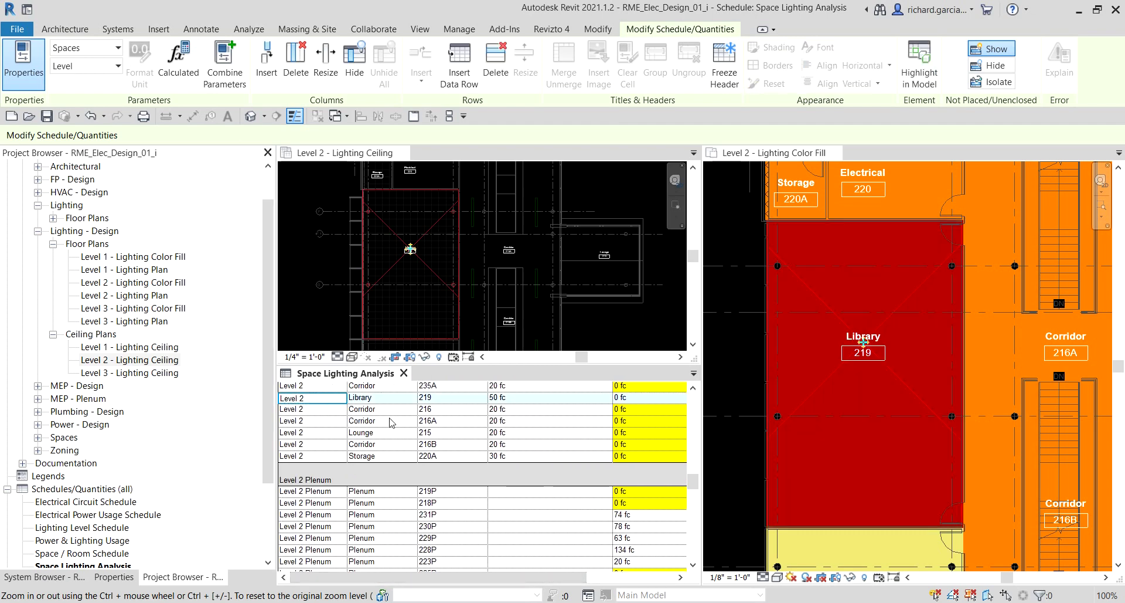
Step: Check the Average Estimated Illumination and Lighting Delta values of Library 219 against the neighboring Corridor 216 row
drag(505, 575, 592, 577)
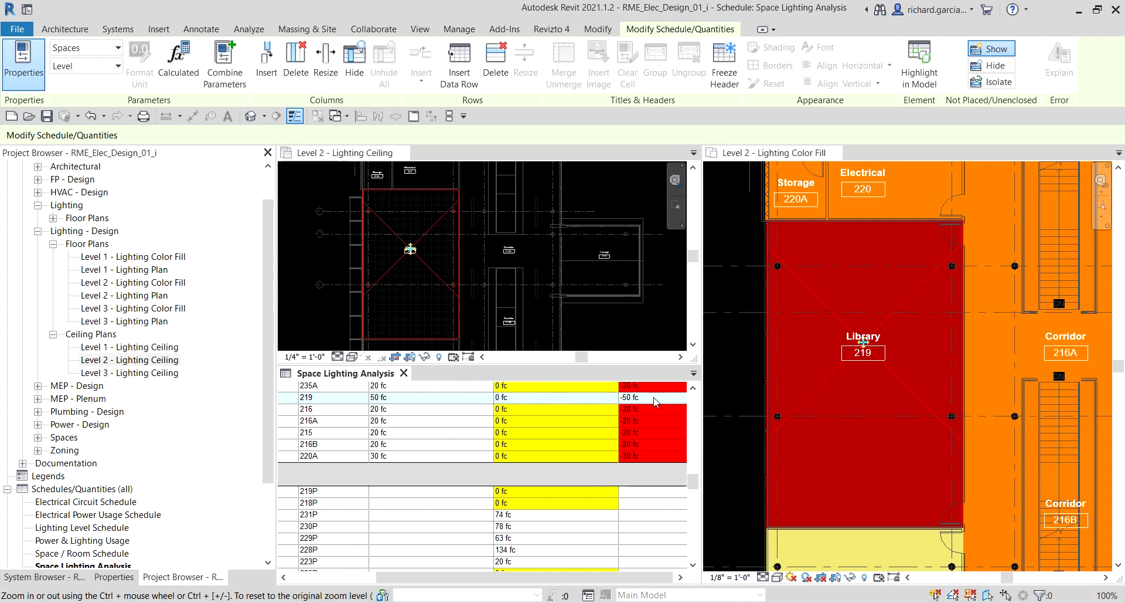
click(539, 409)
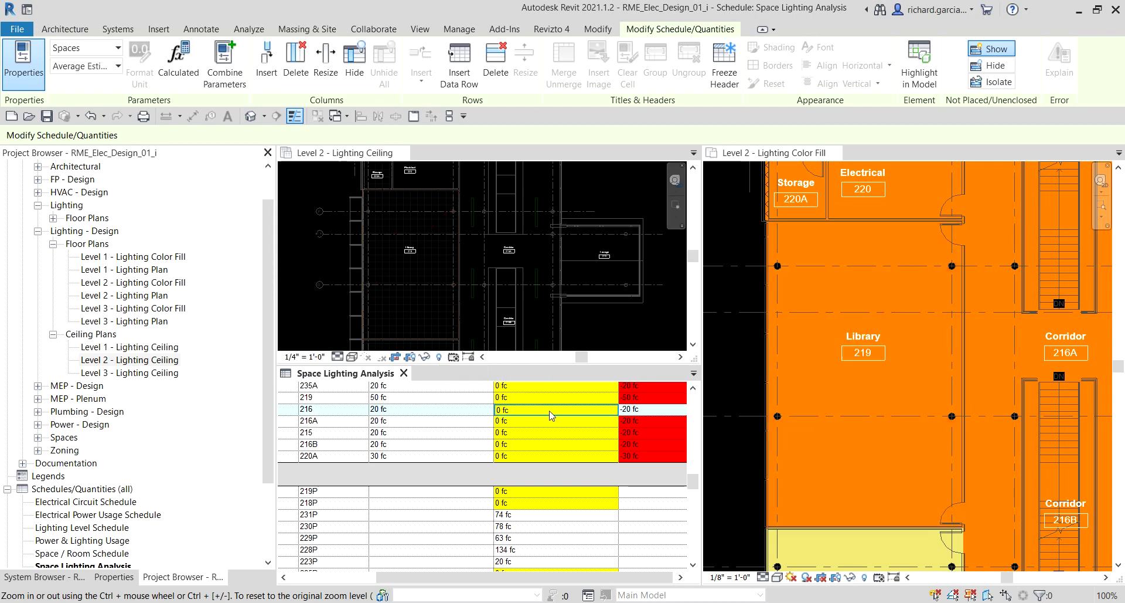
click(638, 401)
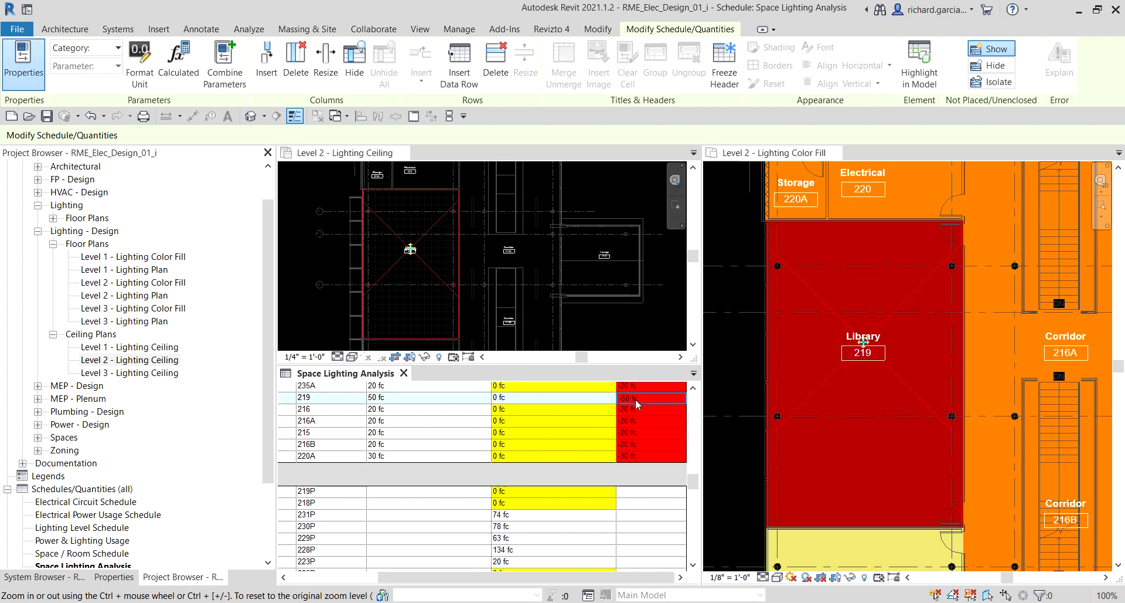
click(510, 411)
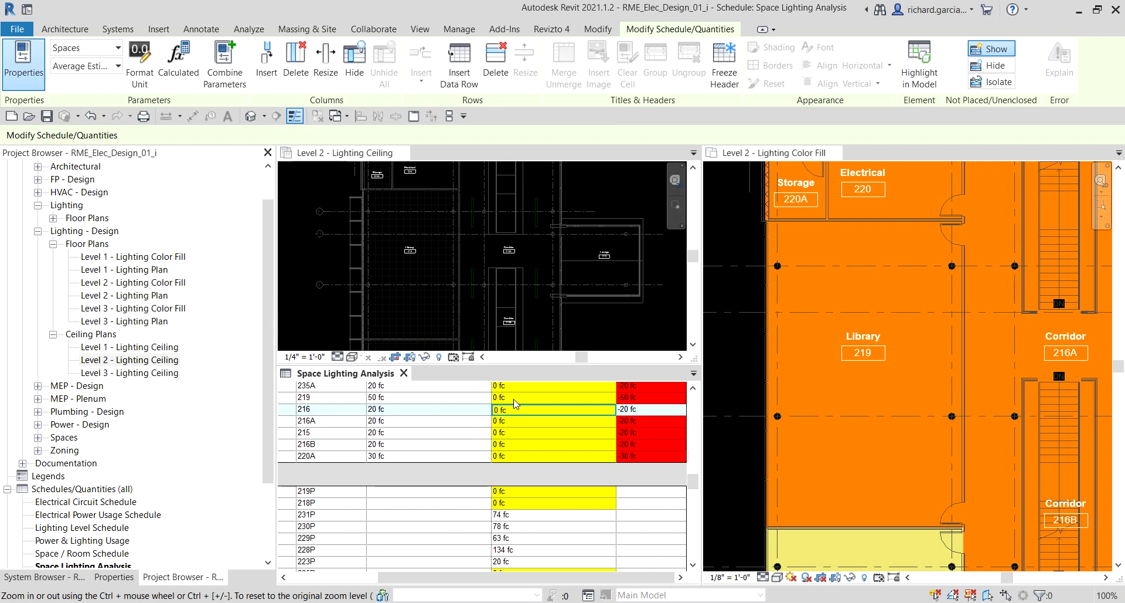
click(650, 399)
click(531, 411)
click(524, 399)
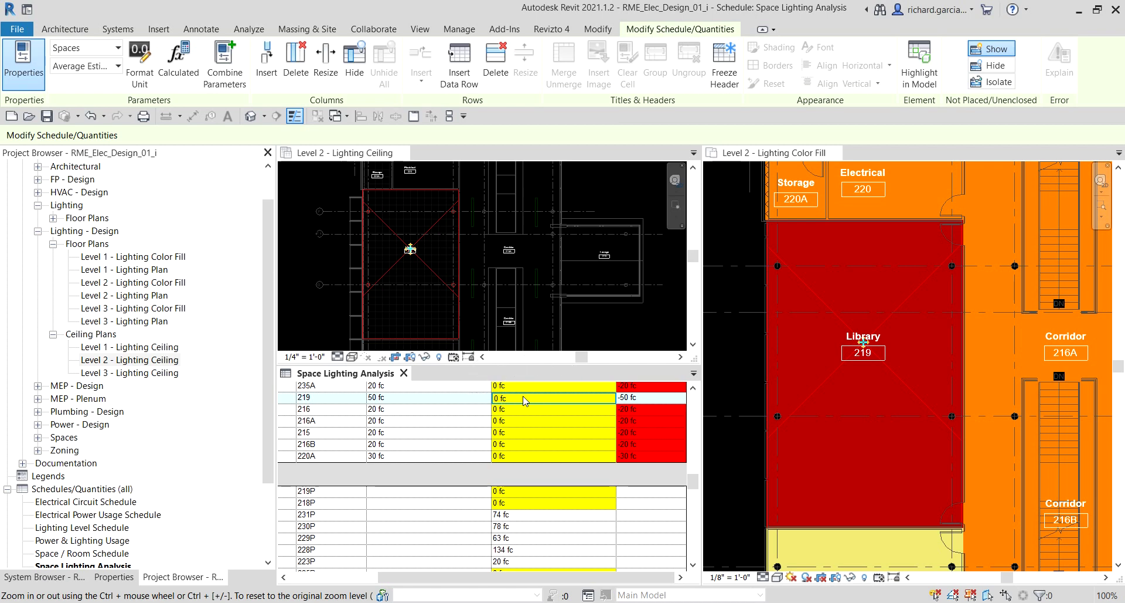
click(878, 368)
click(423, 253)
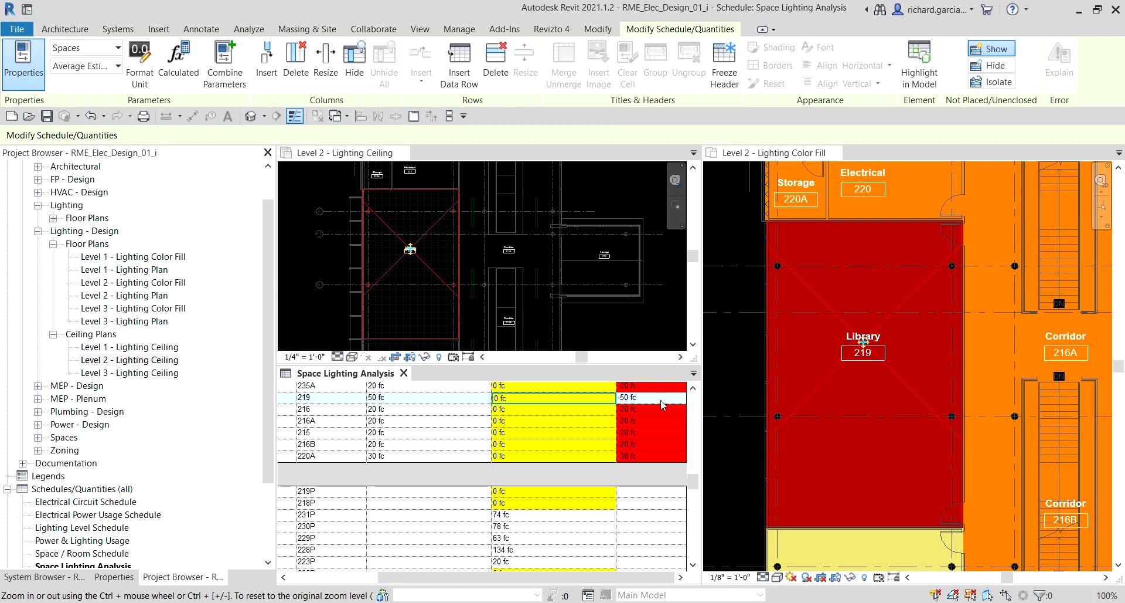
click(1009, 240)
click(740, 288)
click(740, 288)
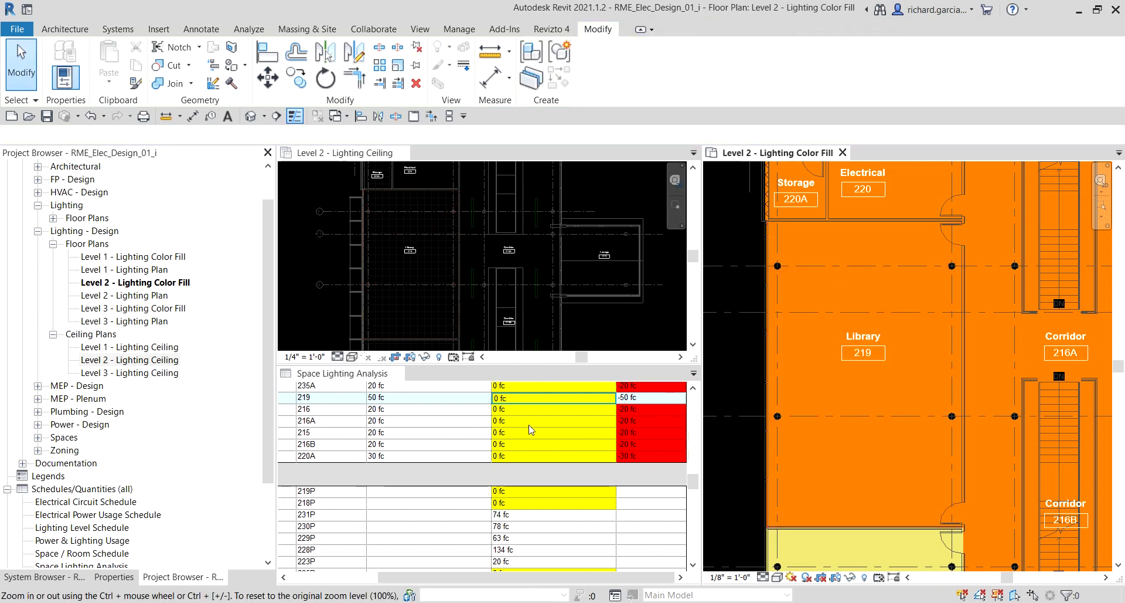
click(743, 349)
click(915, 343)
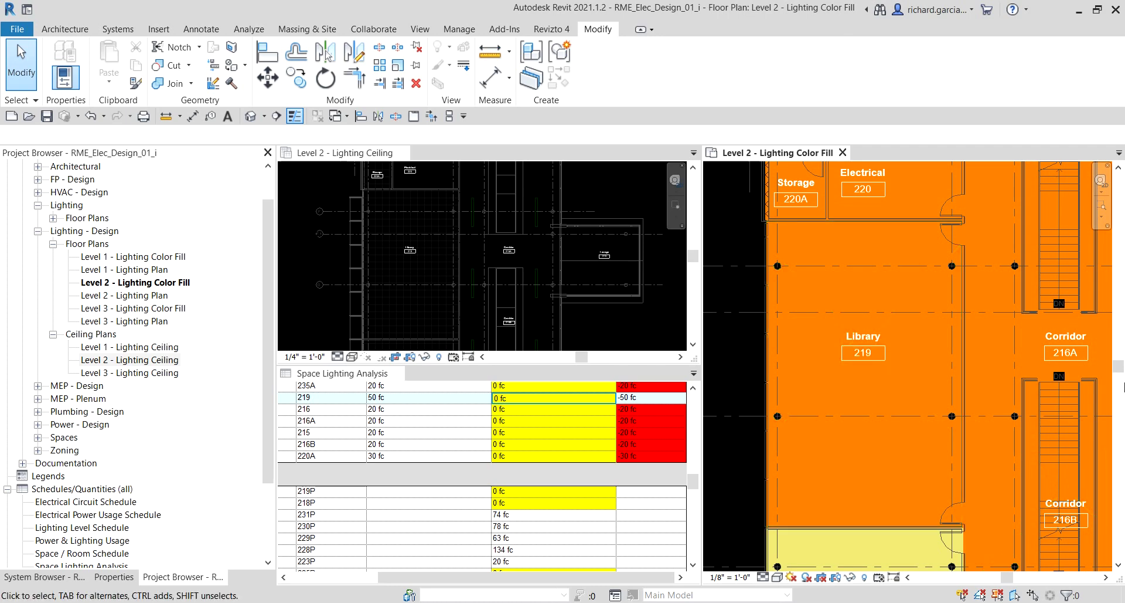
Step: Start placing Recessed Parabolic Light 2'x2'(2 Lamp) - 277V lighting fixtures in the Level 2 - Lighting Ceiling plan with Place on Face
click(378, 237)
scroll(375, 205, up, 5)
middle_drag(385, 205, 394, 254)
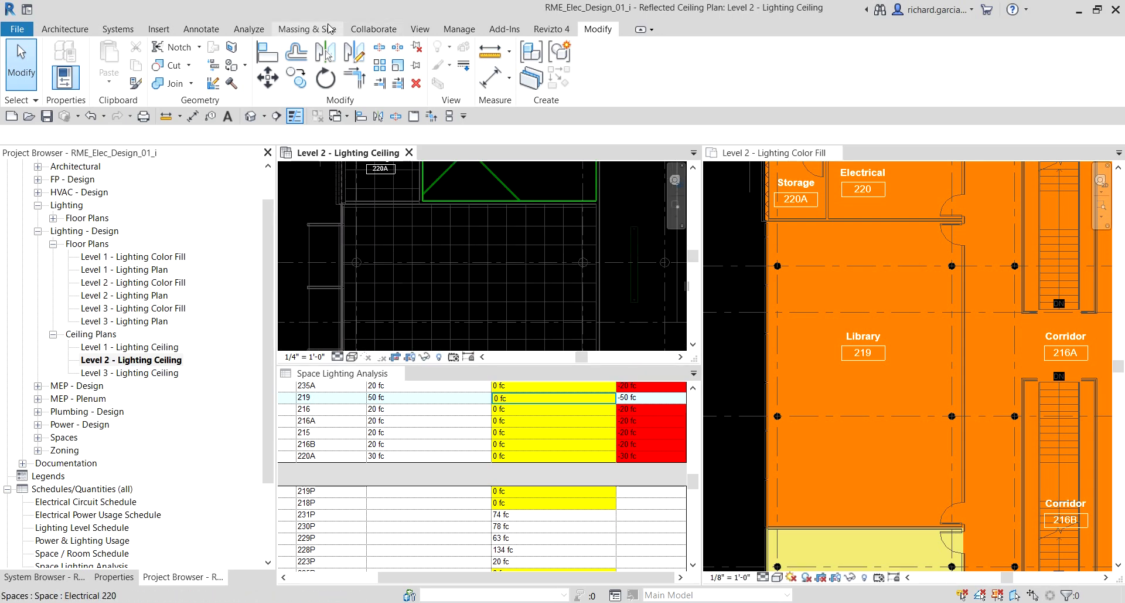
click(122, 29)
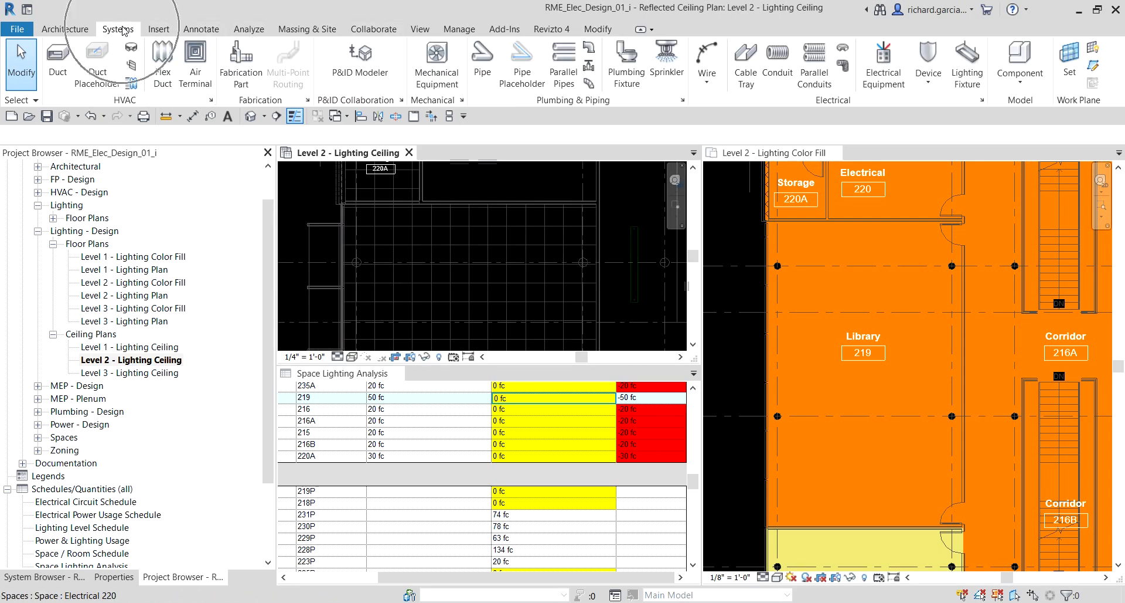
click(975, 72)
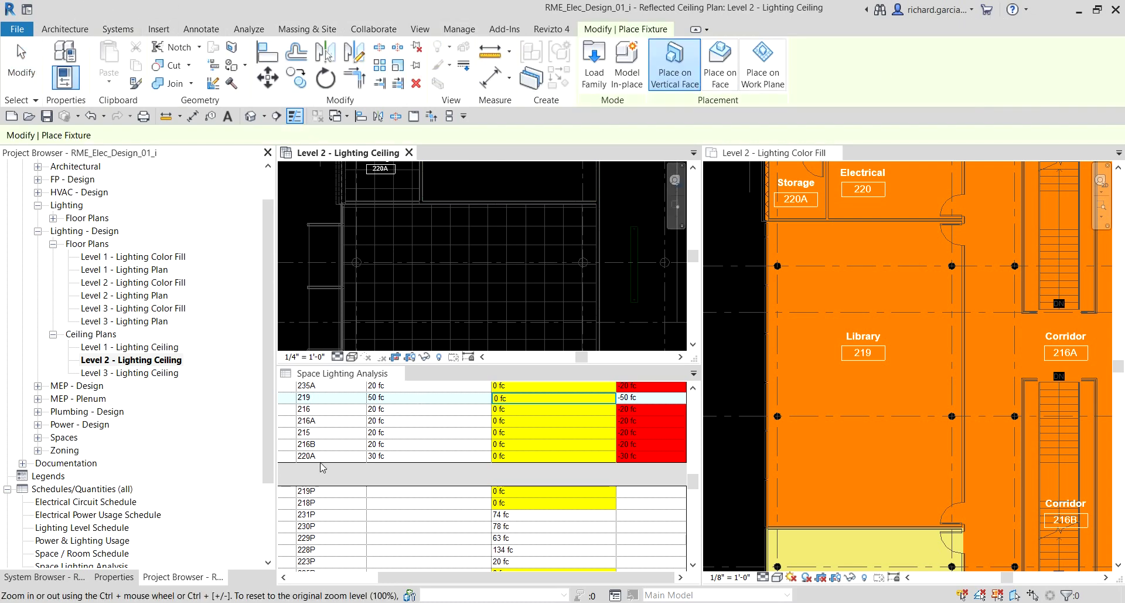
click(103, 576)
click(174, 183)
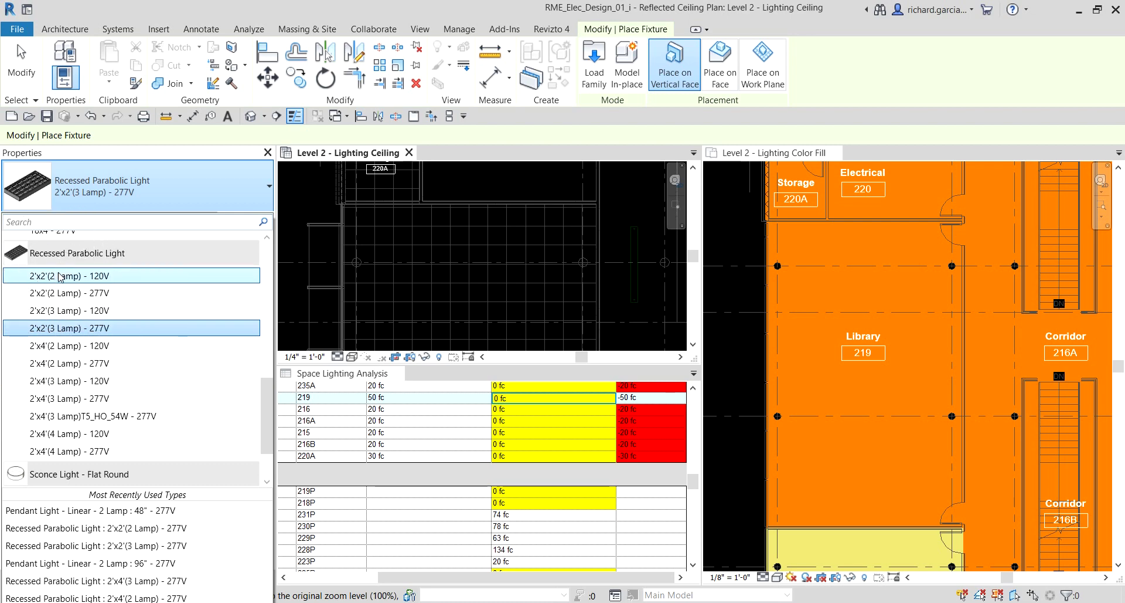
mouse_move(56, 296)
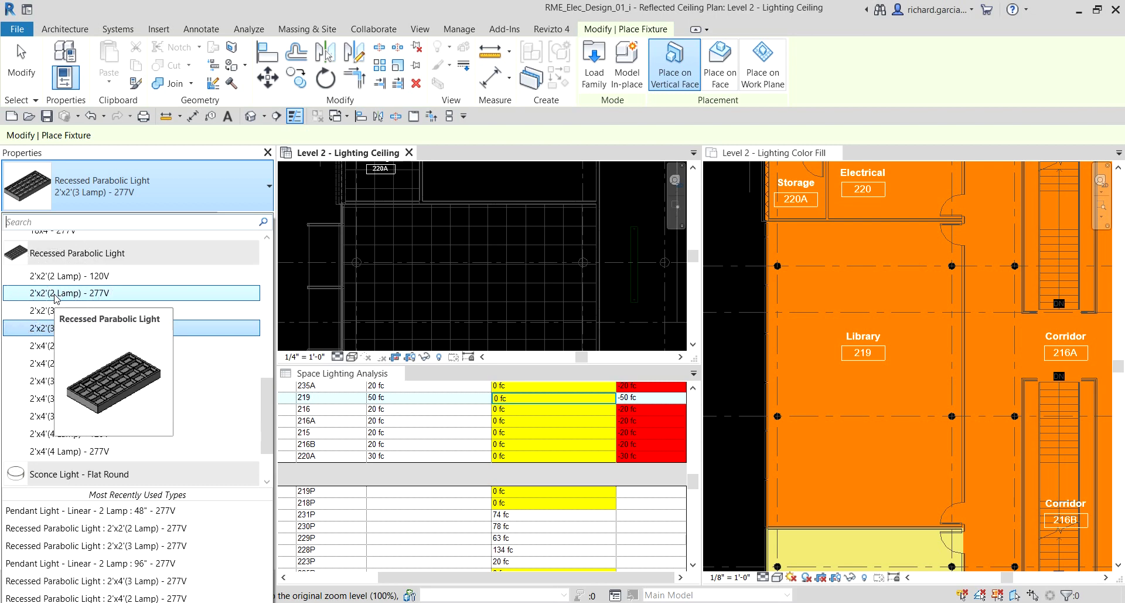
click(56, 293)
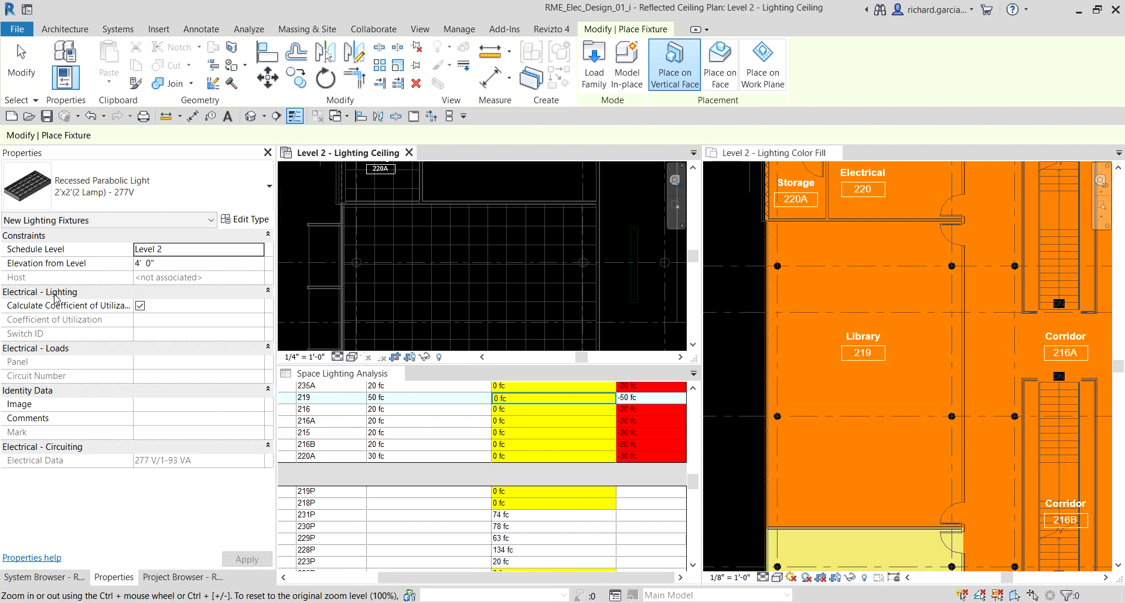
click(720, 64)
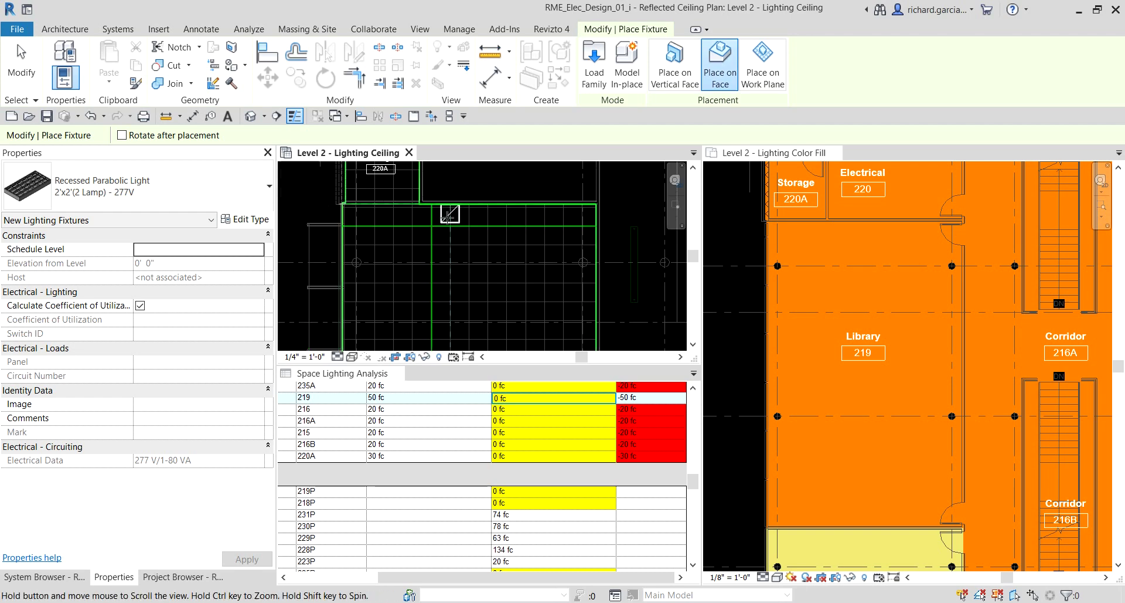
Step: Place one fixture on the ceiling grid near Library 219's upper-left corner and check the space's illumination and delta in the schedule
scroll(425, 210, up, 2)
scroll(475, 252, up, 2)
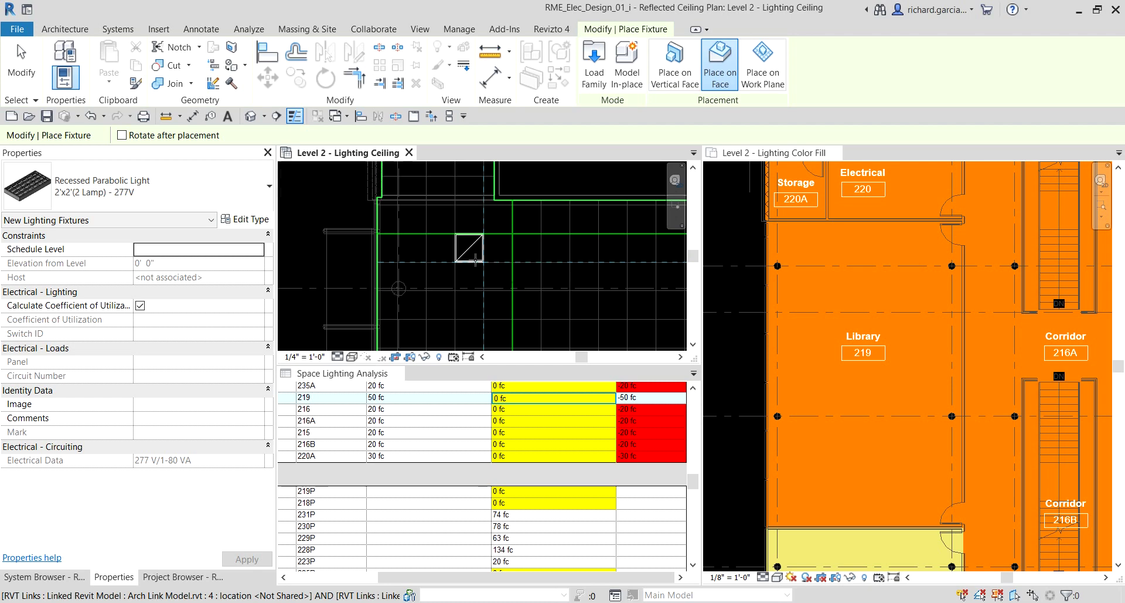
click(526, 402)
click(328, 397)
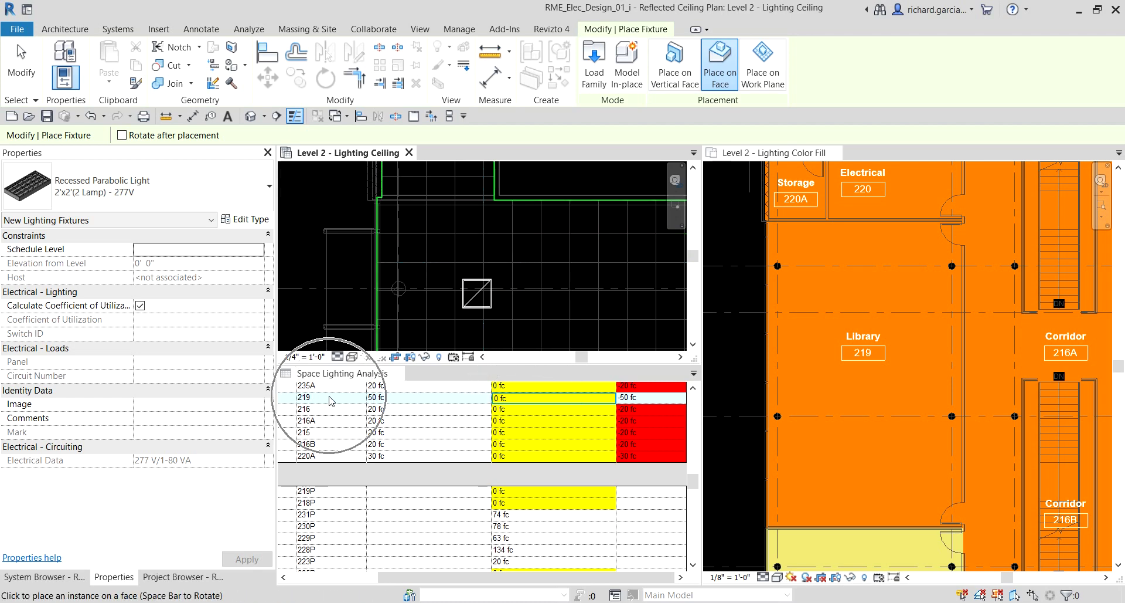
click(589, 402)
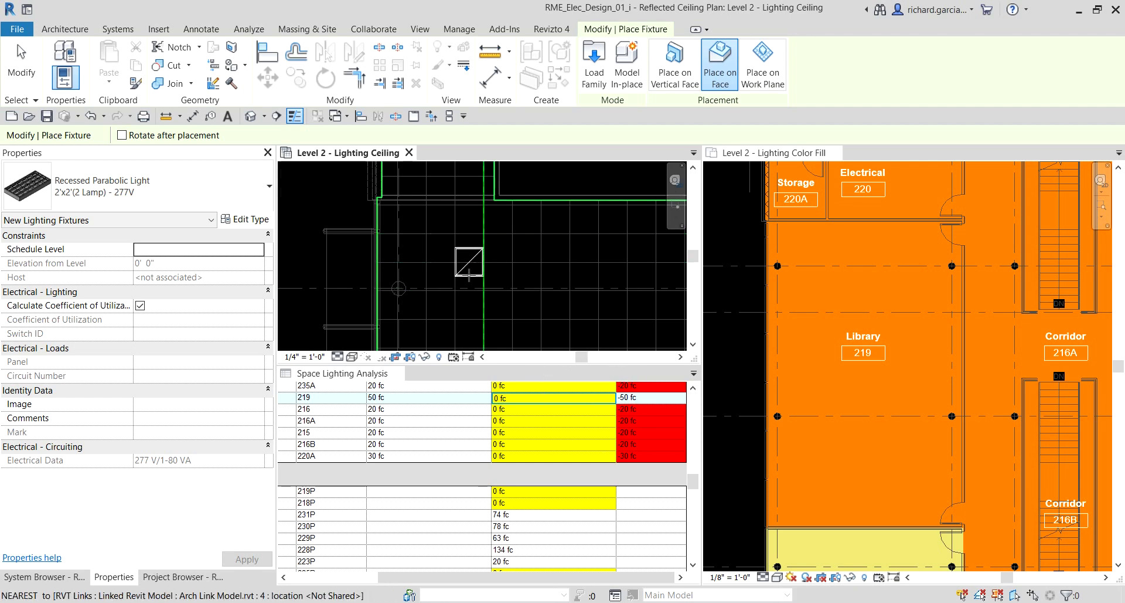
click(469, 256)
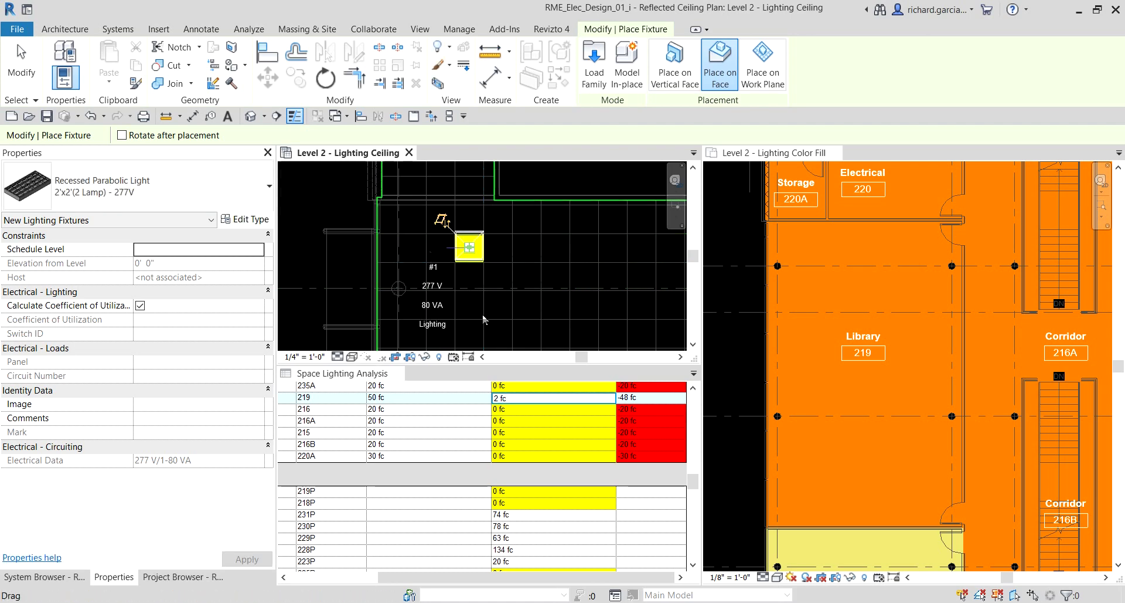
click(507, 403)
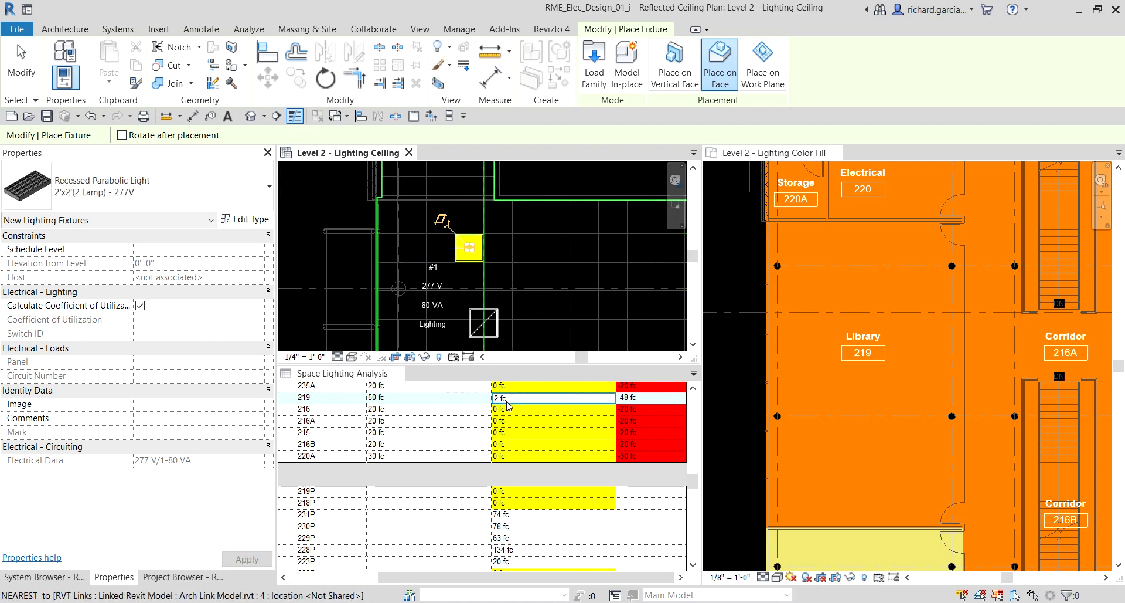
click(506, 403)
click(22, 63)
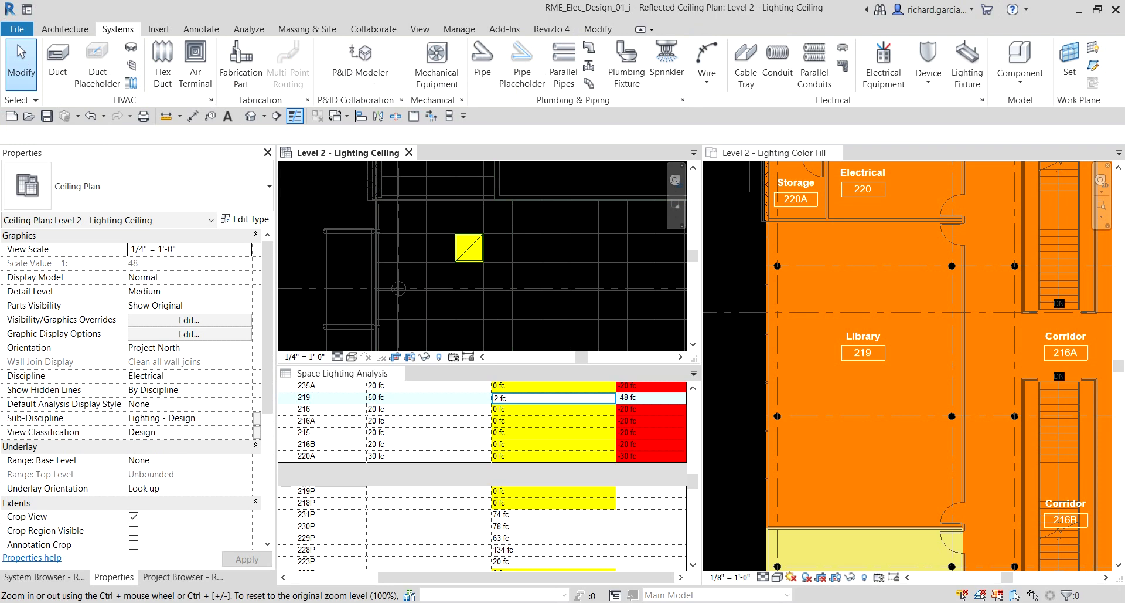
Step: Copy the fixture with Multiple enabled to two more grid tiles in the same row and check Library 219's schedule values
click(468, 251)
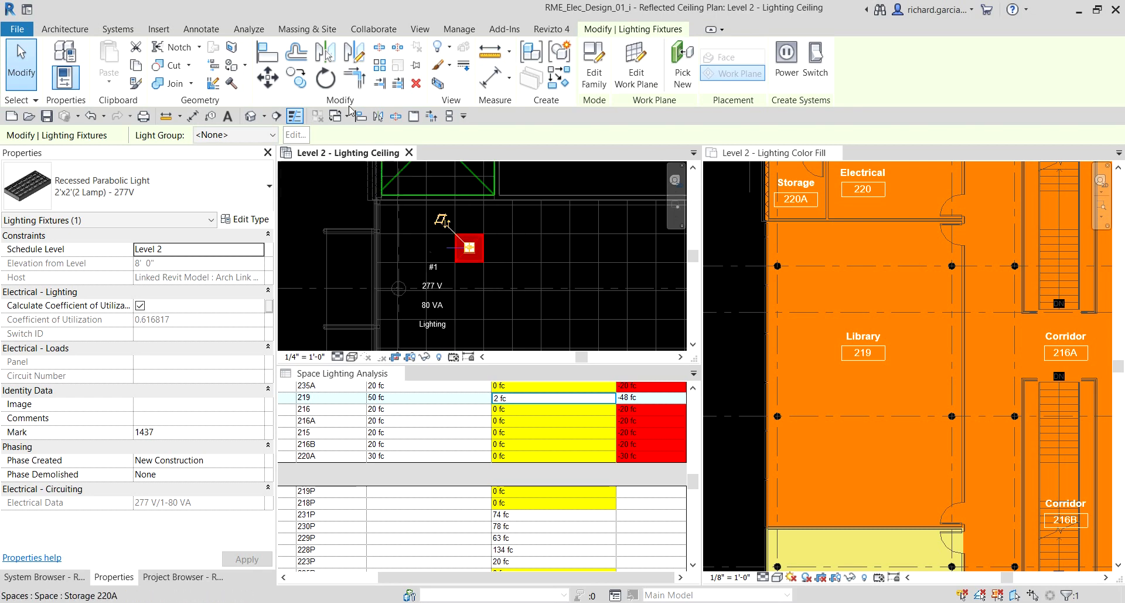
click(303, 78)
click(245, 136)
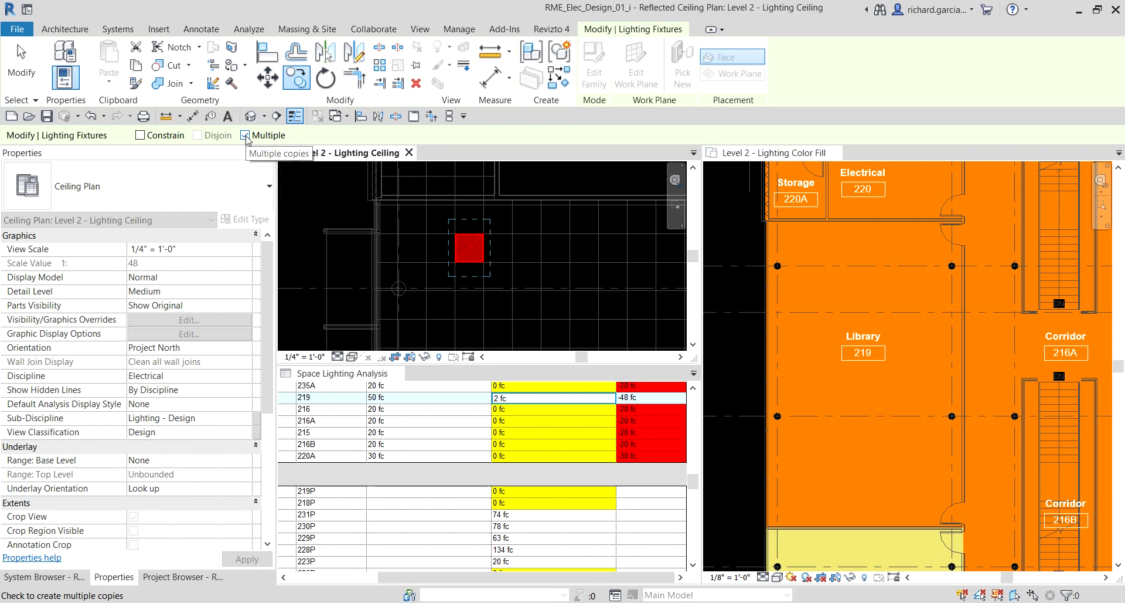
scroll(455, 241, up, 3)
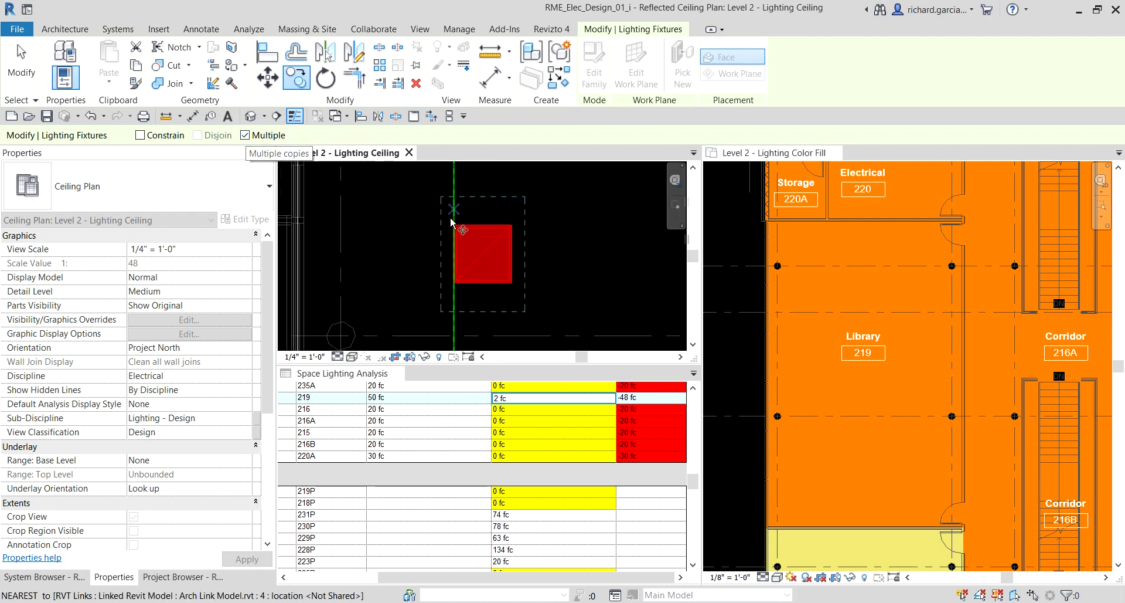
click(453, 225)
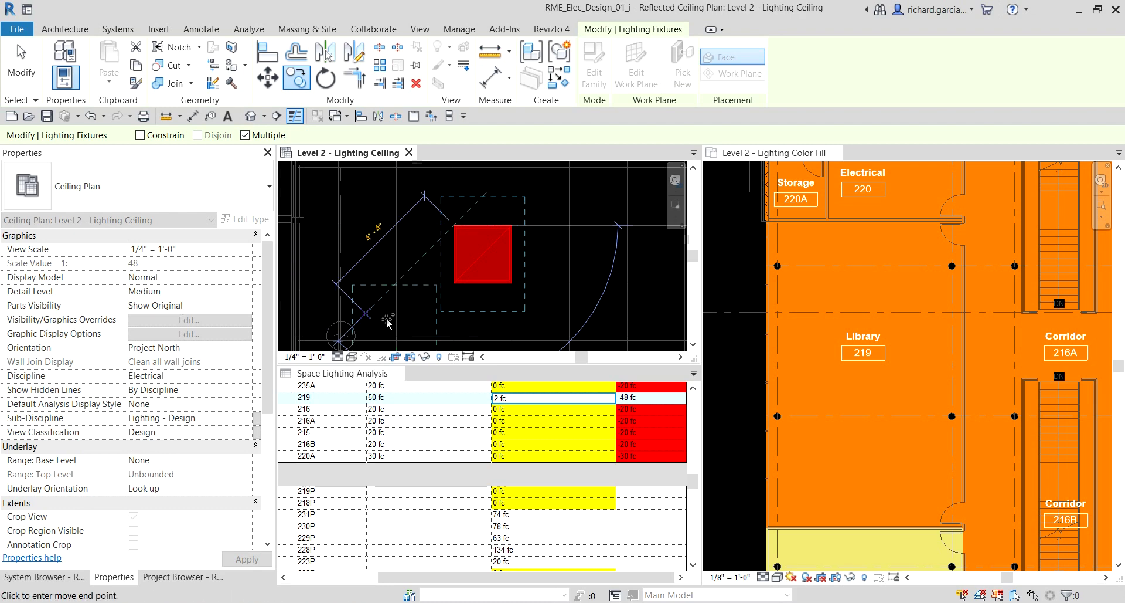
scroll(542, 237, down, 2)
middle_drag(563, 246, 495, 244)
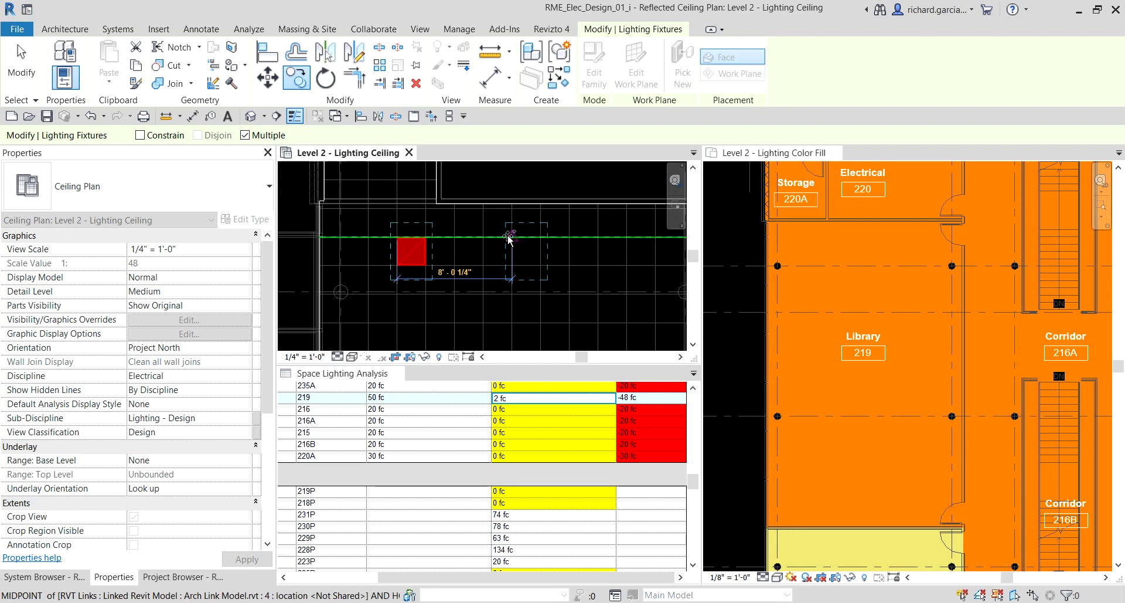
click(484, 237)
scroll(478, 239, down, 1)
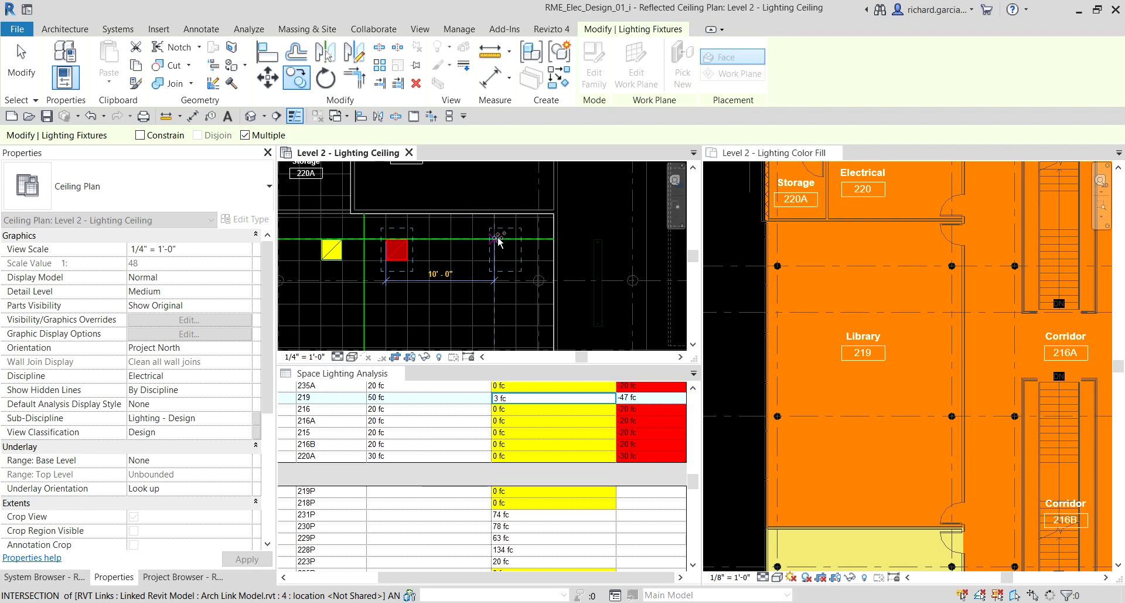
click(474, 239)
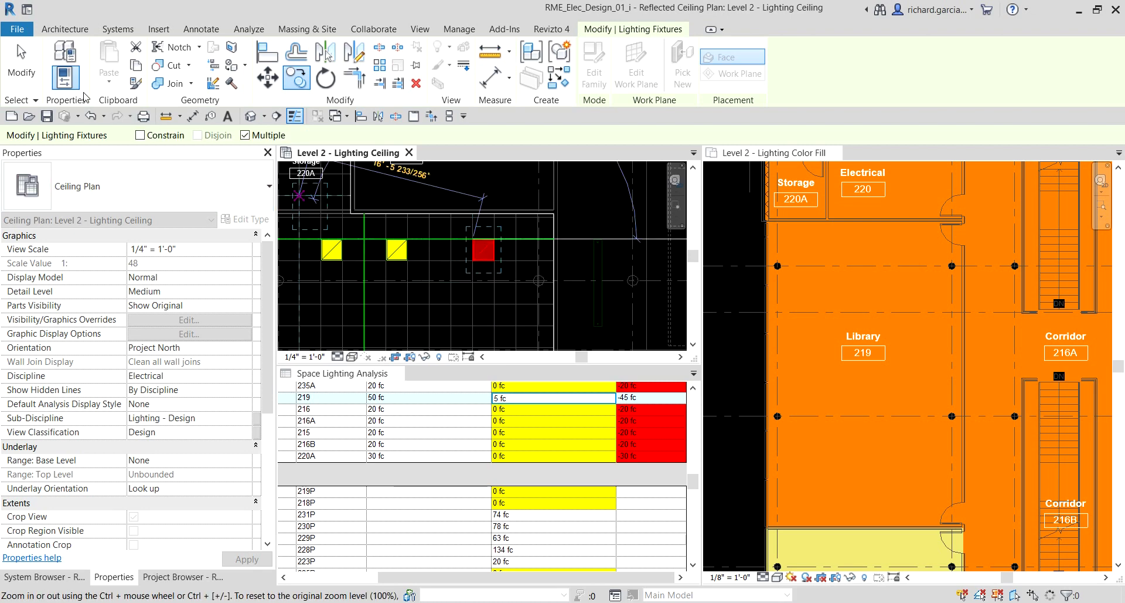
click(30, 70)
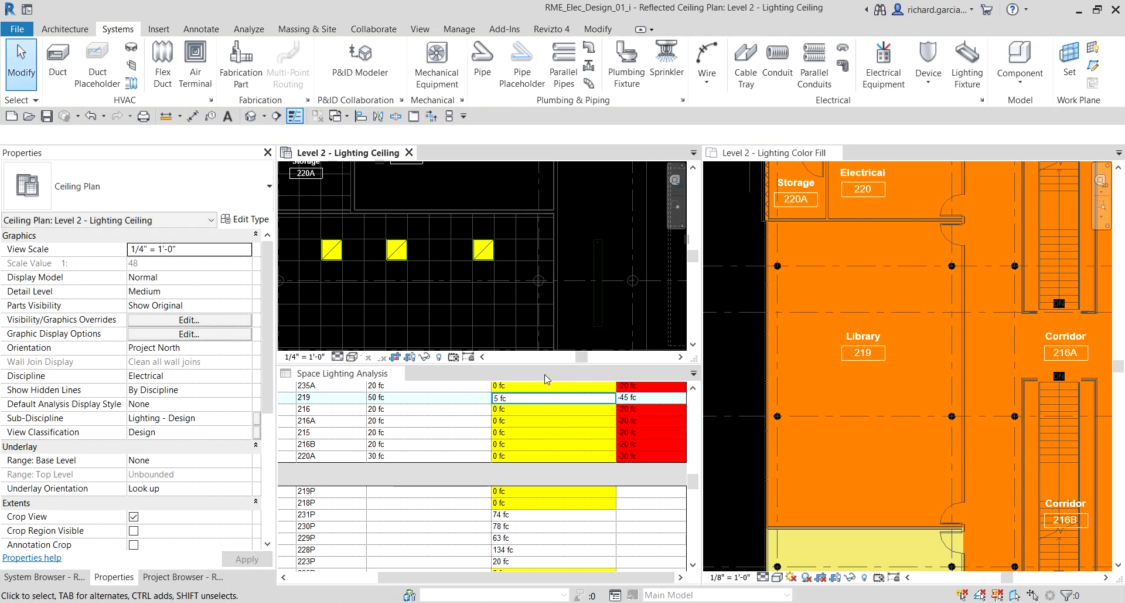
click(515, 404)
click(671, 407)
Step: Copy the row of three fixtures six times down Library 219 at 6'-0" spacing, filling the room to the opposite wall
click(333, 258)
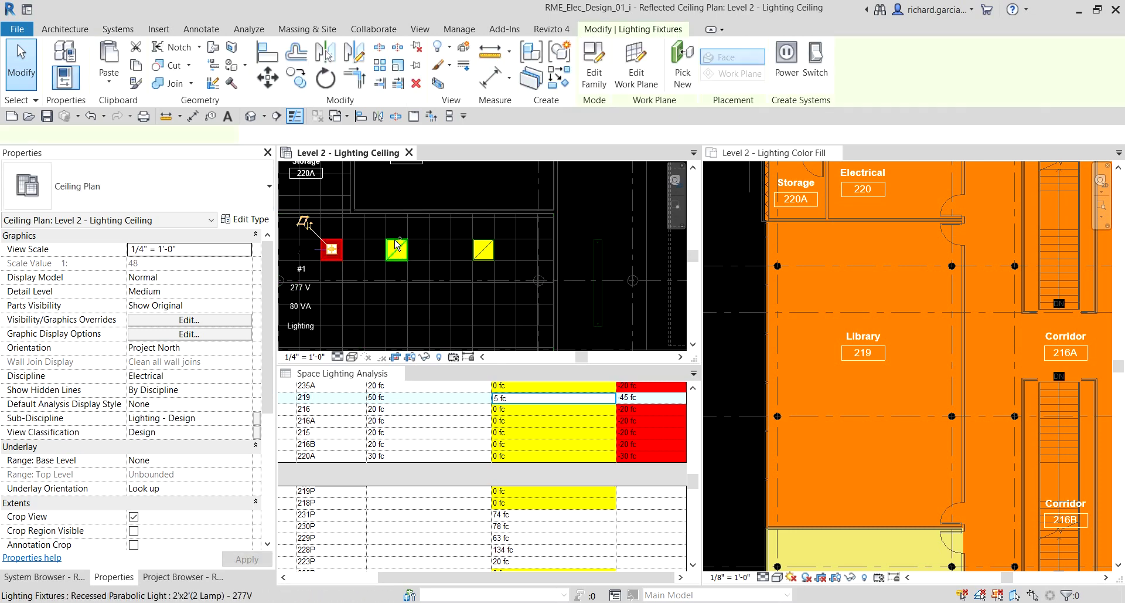
ctrl+click(396, 252)
ctrl+click(483, 250)
click(309, 83)
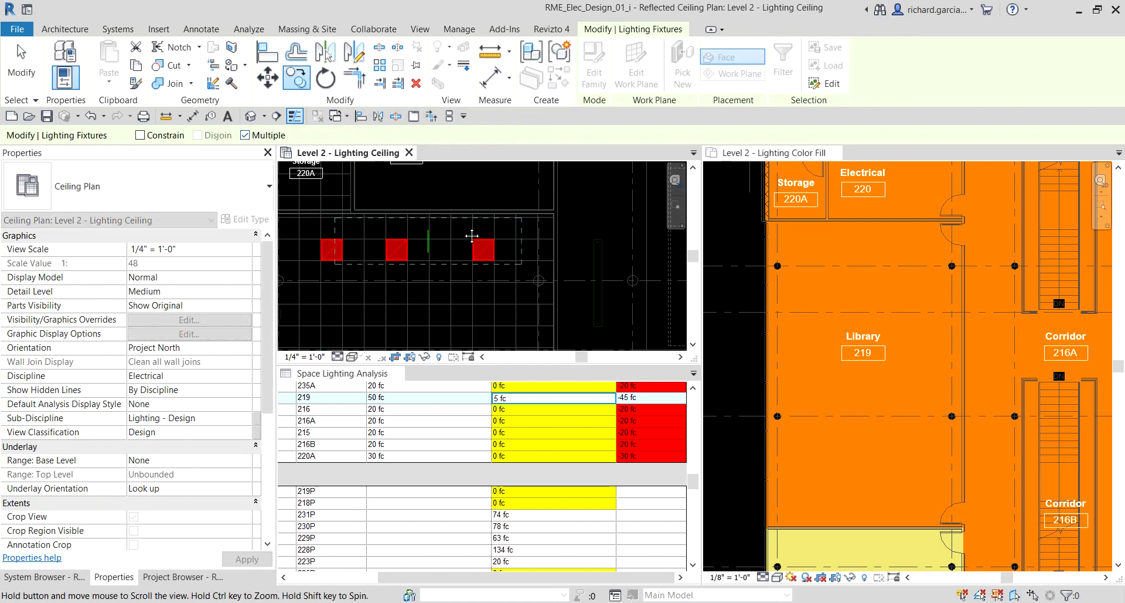
middle_drag(299, 245, 384, 210)
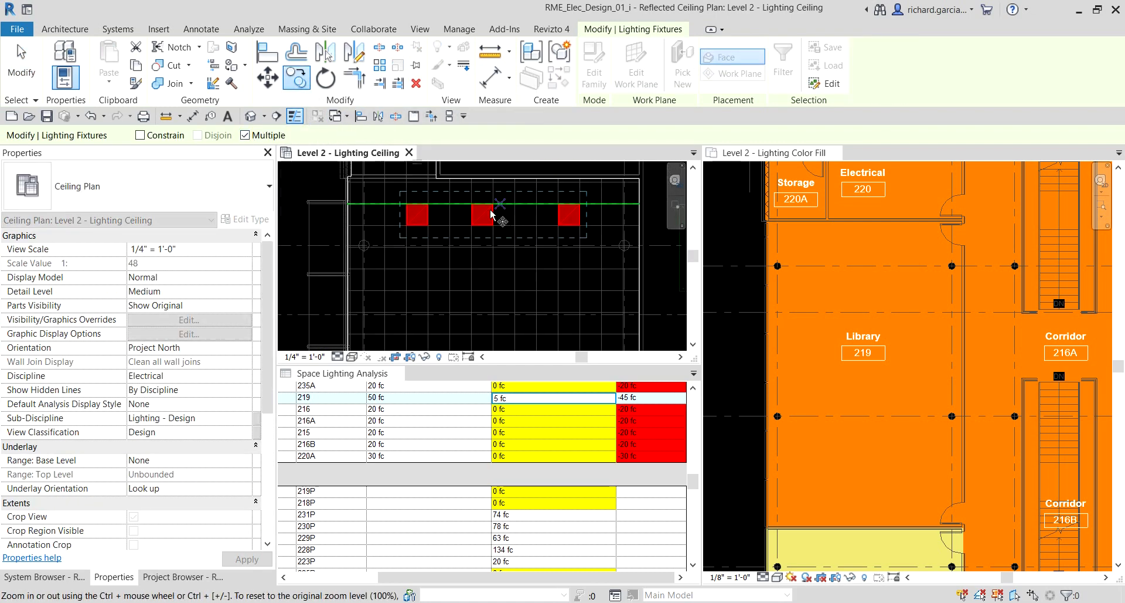
click(386, 206)
click(385, 272)
middle_drag(383, 270, 386, 313)
click(386, 249)
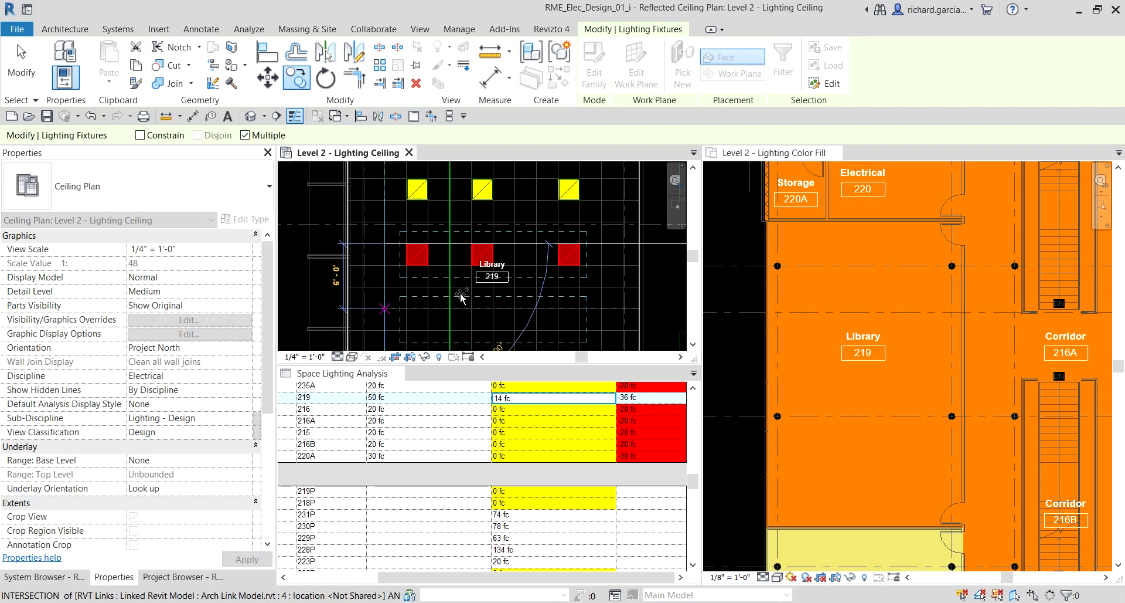
middle_drag(402, 251, 400, 220)
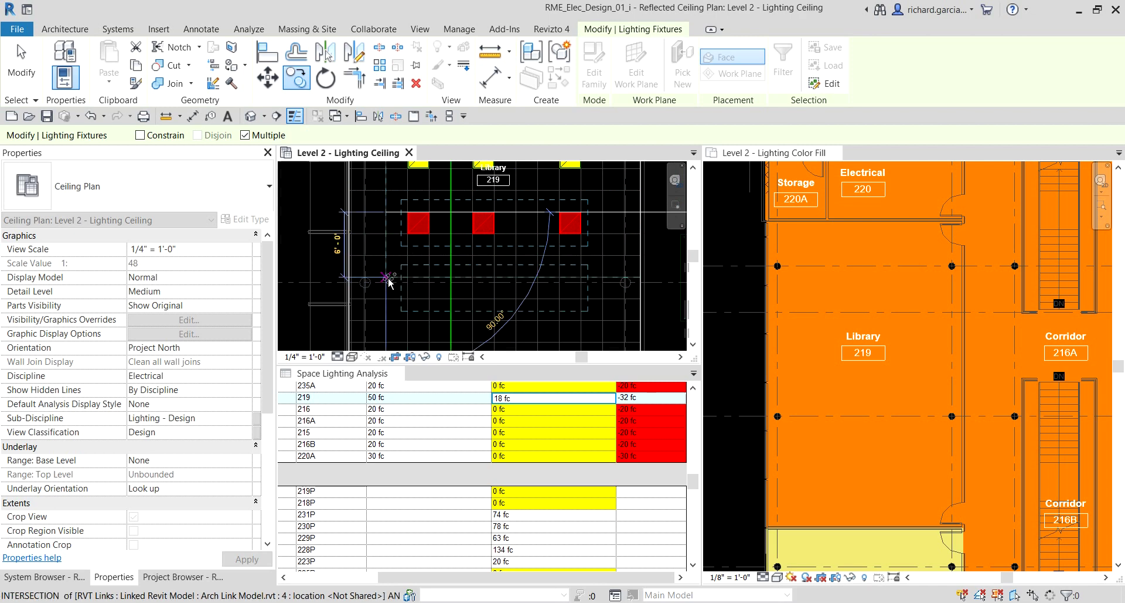
middle_drag(473, 228, 462, 213)
scroll(381, 255, up, 1)
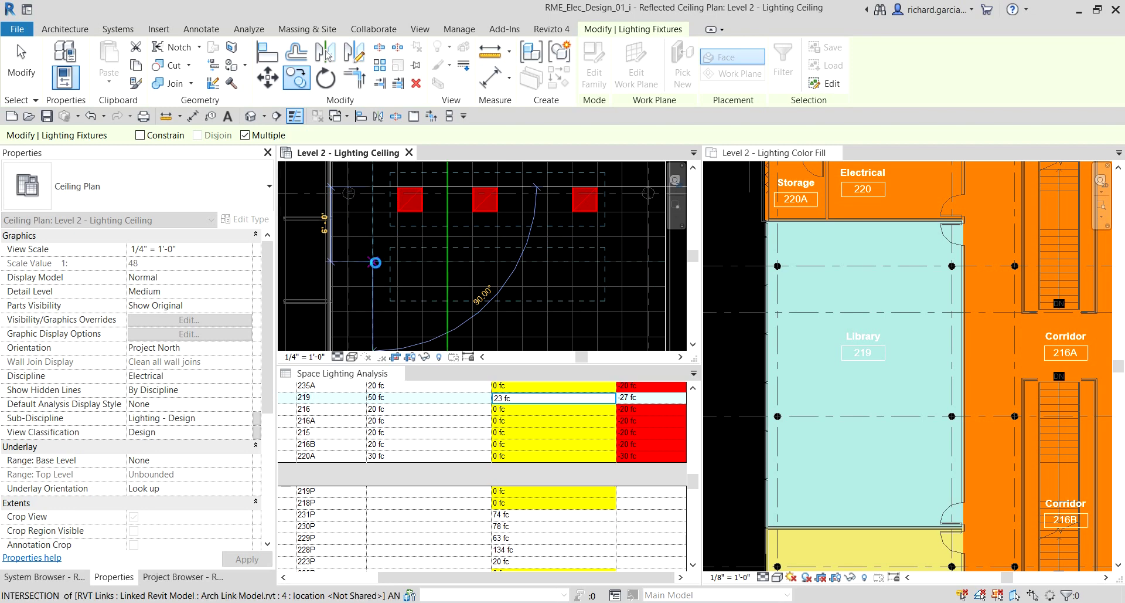
scroll(376, 258, down, 2)
scroll(382, 210, up, 2)
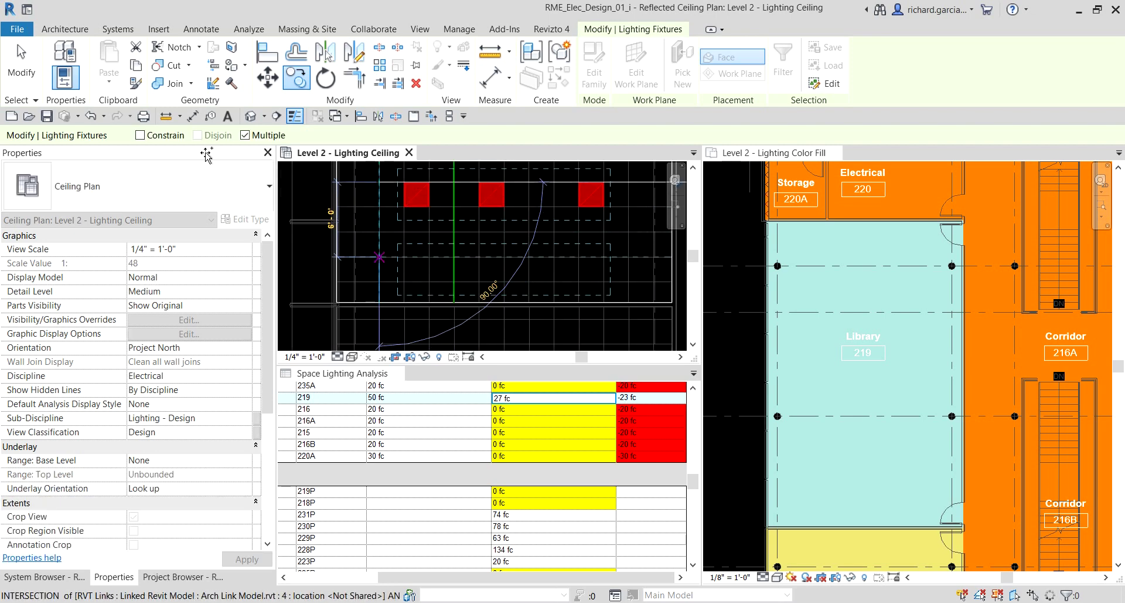
click(21, 61)
click(18, 64)
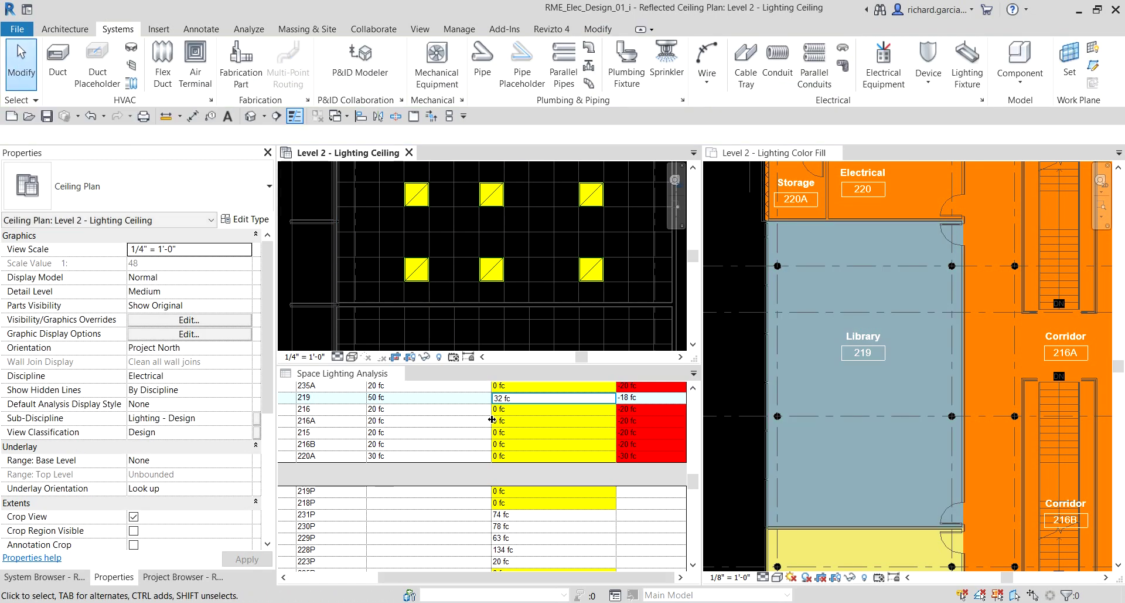
Step: Check Library 219's Average Estimated Illumination and Lighting Delta in the schedule and its color in the Level 2 - Lighting Color Fill plan
click(508, 411)
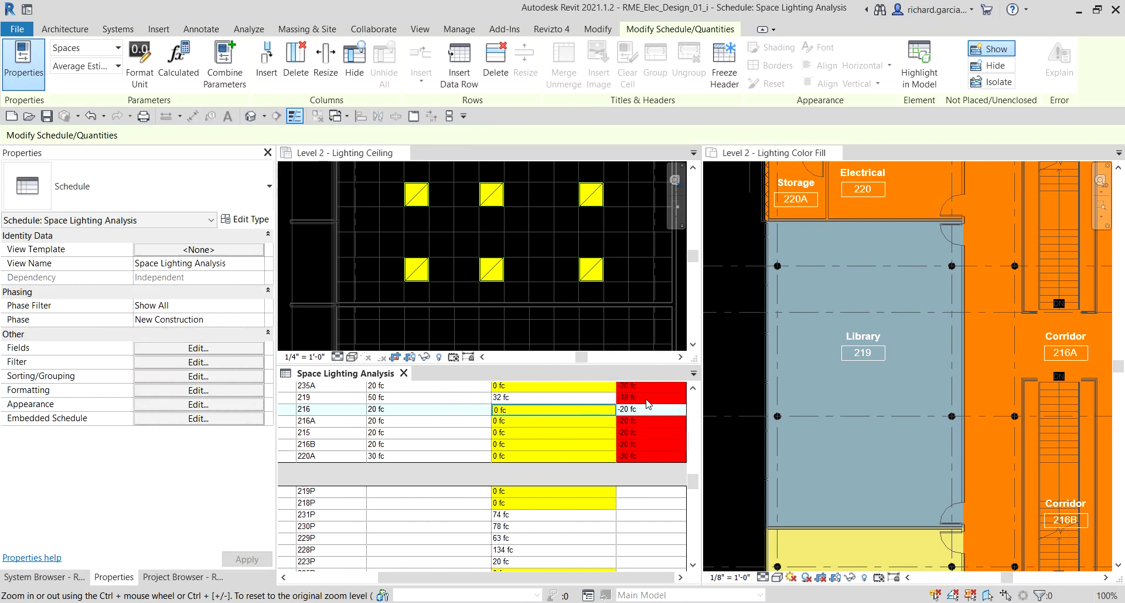
click(499, 404)
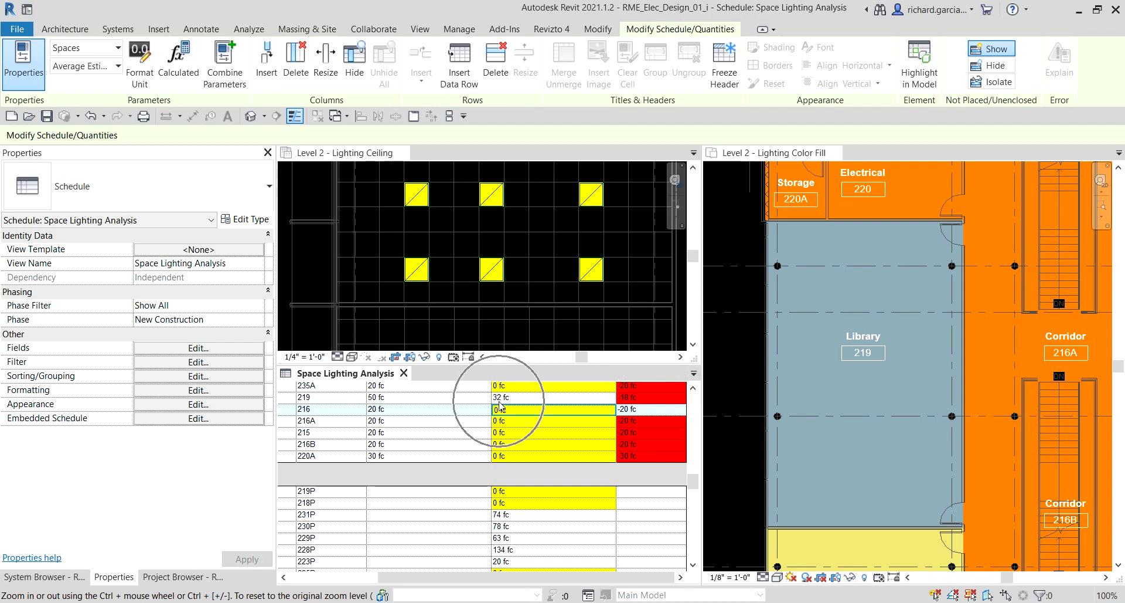
click(499, 404)
click(505, 402)
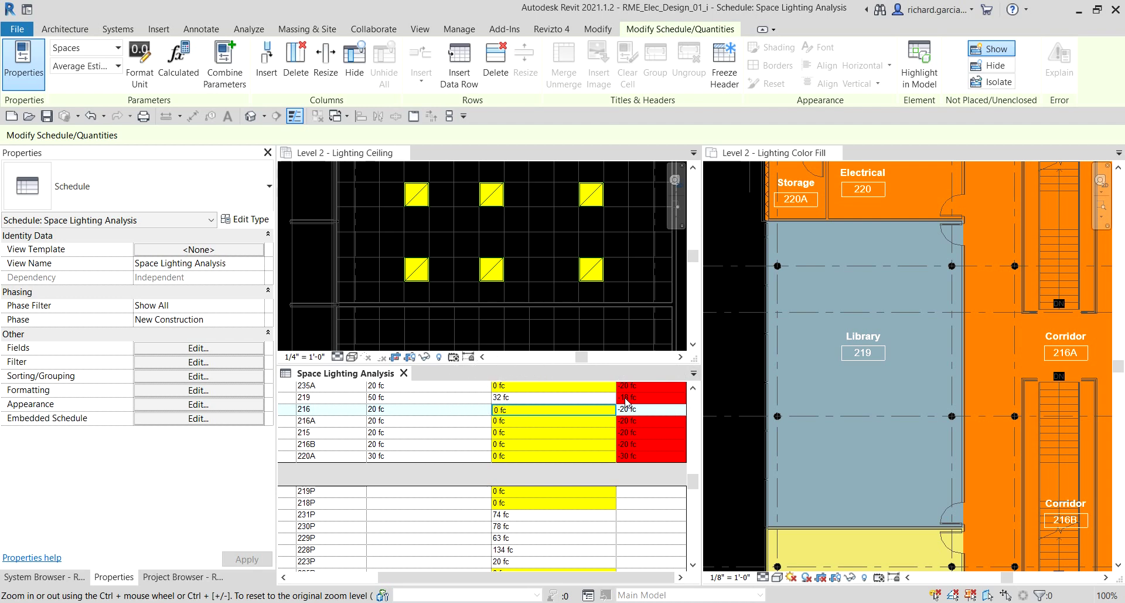
click(724, 294)
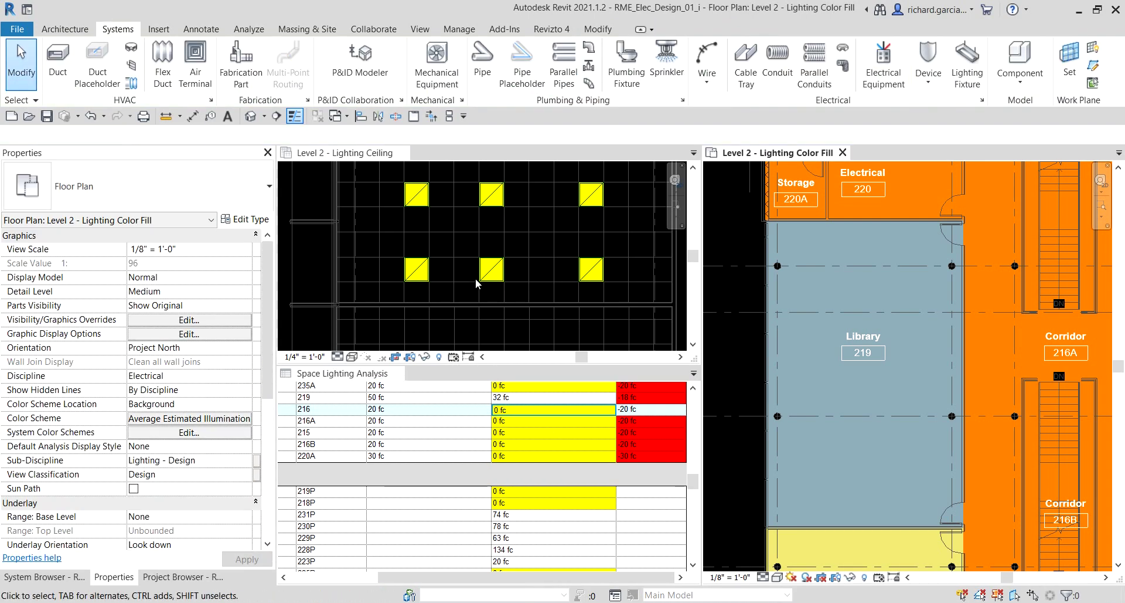
Step: Frame the whole of Library 219 with all its fixtures in the Level 2 - Lighting Ceiling view
scroll(479, 287, down, 4)
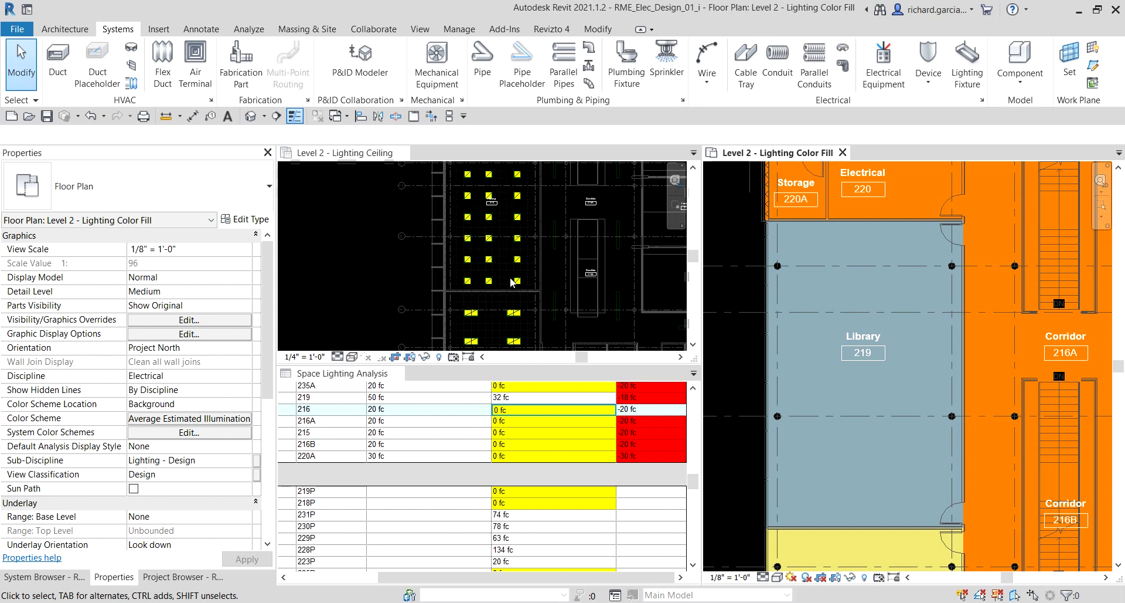
click(497, 294)
scroll(497, 232, down, 1)
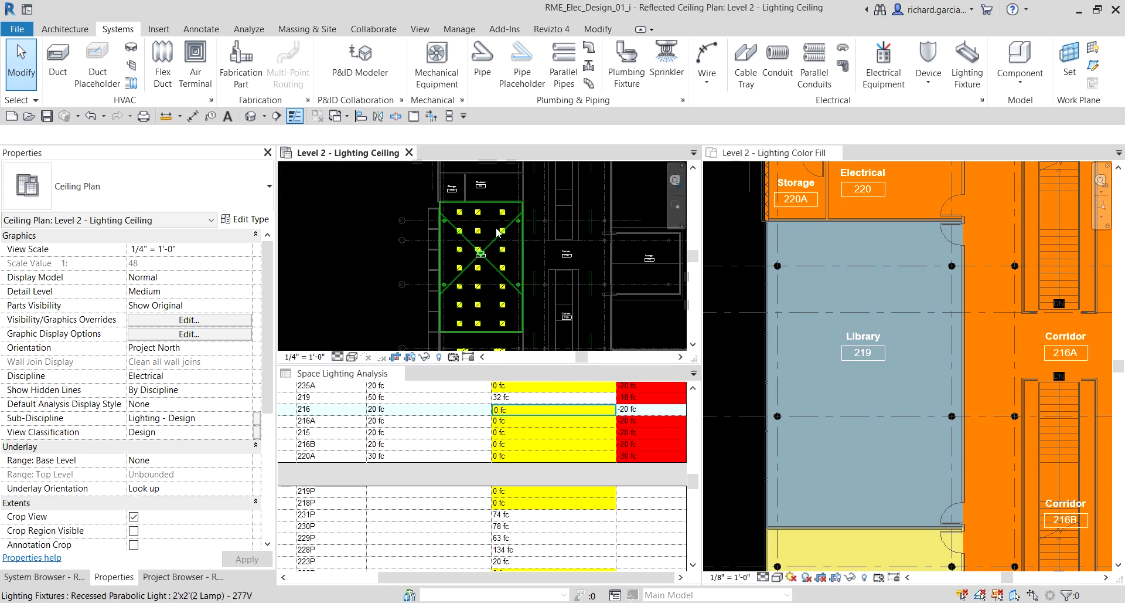
Step: Change the seven fixtures in Library 219's middle column to the Recessed Parabolic Light type 2'x4'(3 Lamp) - 277V
scroll(497, 232, up, 2)
click(469, 220)
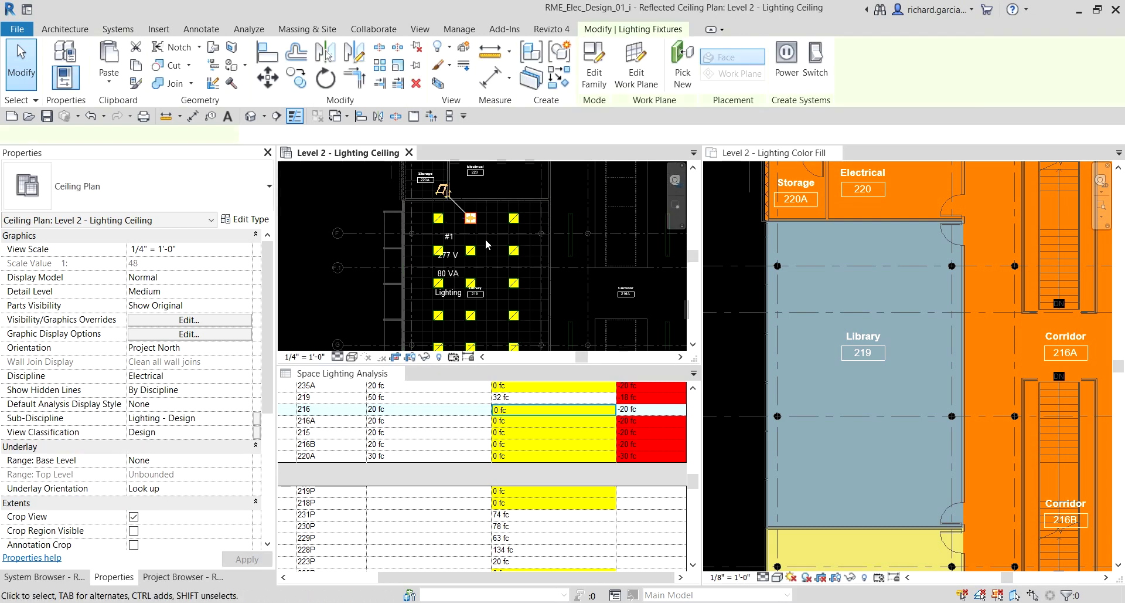
ctrl+click(476, 266)
ctrl+click(471, 315)
middle_drag(505, 311, 500, 211)
scroll(500, 211, up, 1)
ctrl+click(492, 202)
ctrl+click(493, 240)
ctrl+click(493, 277)
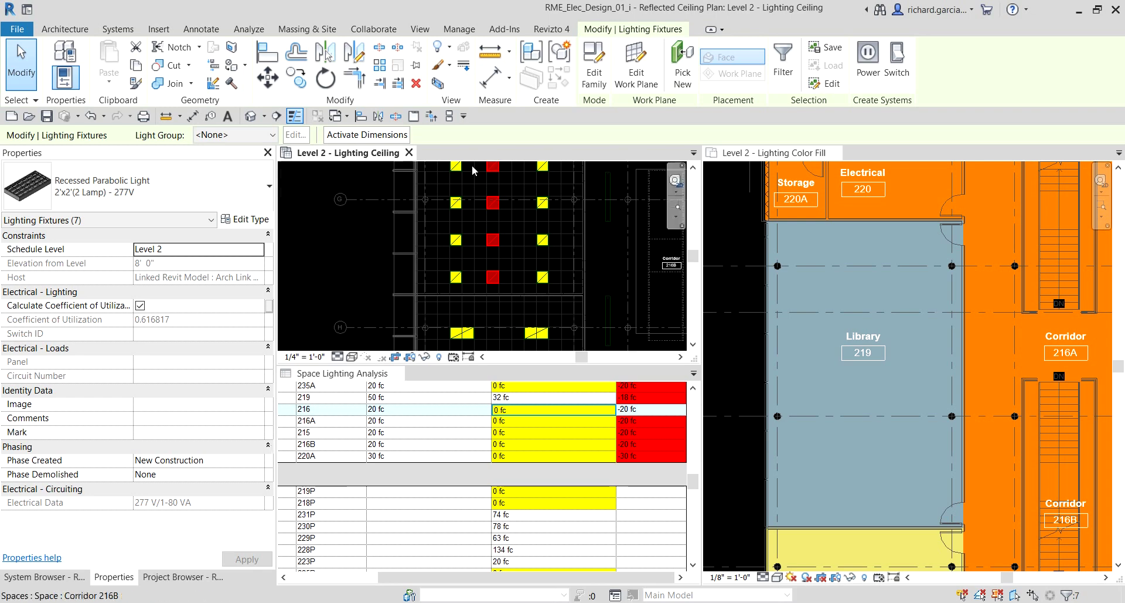
click(151, 192)
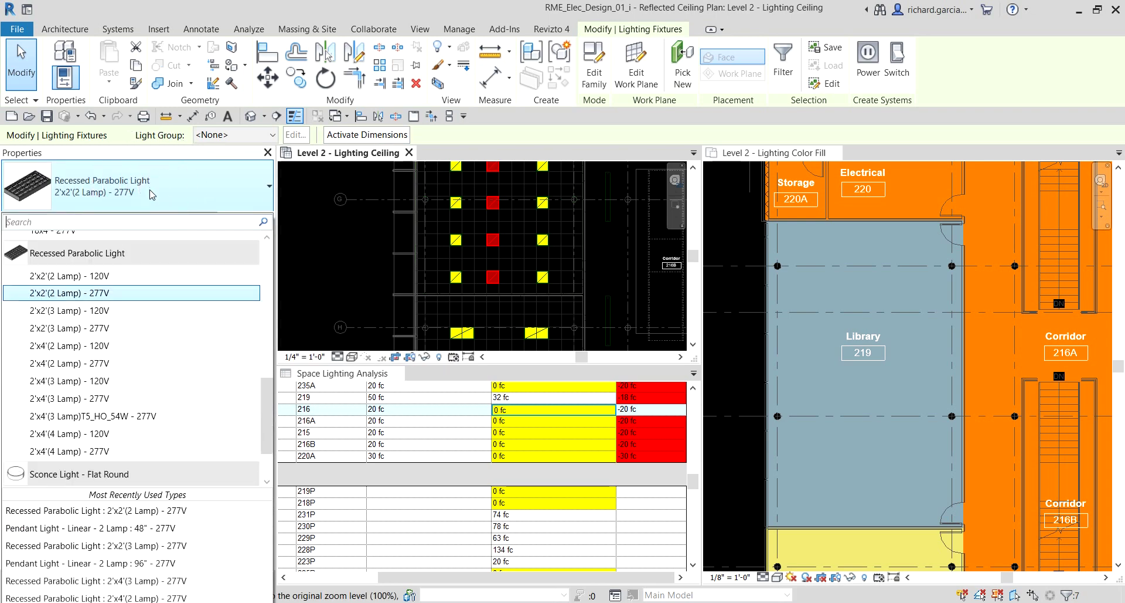
click(49, 387)
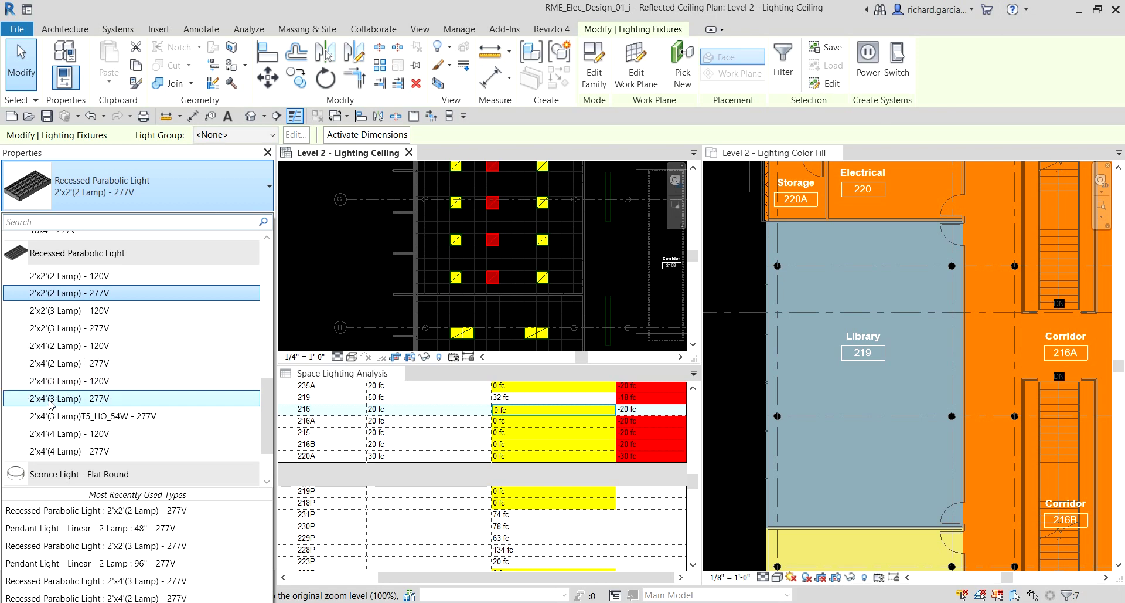
click(49, 403)
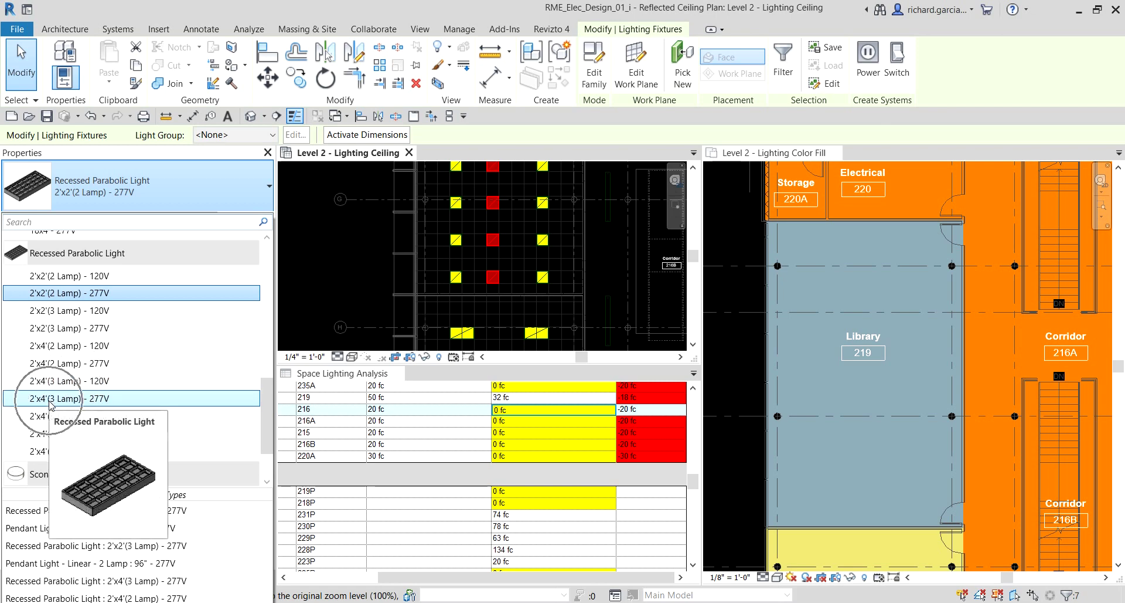
click(50, 402)
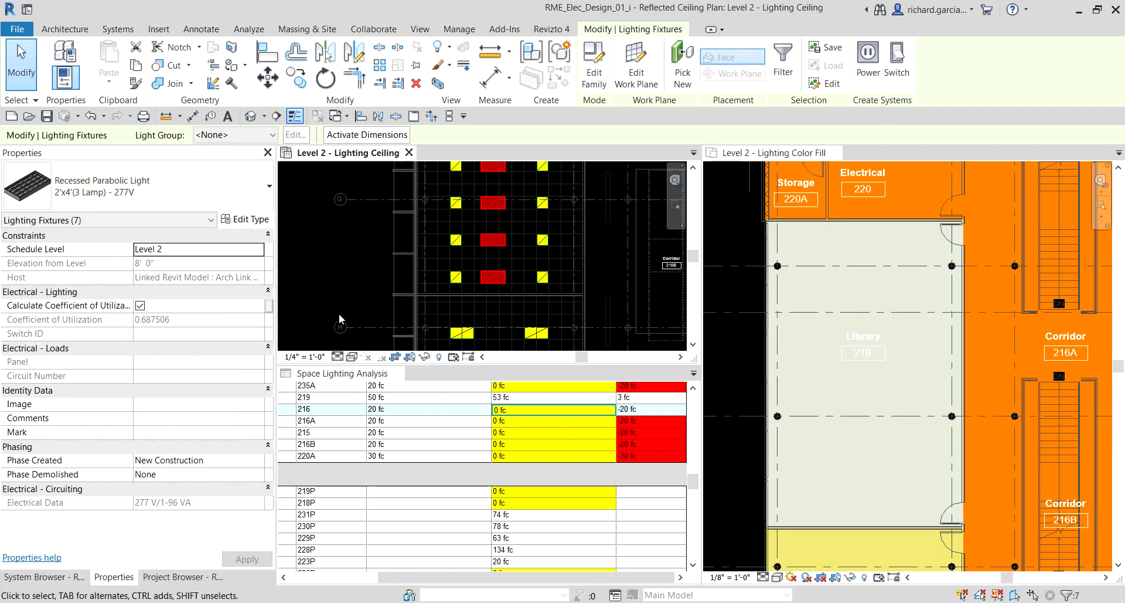
click(21, 66)
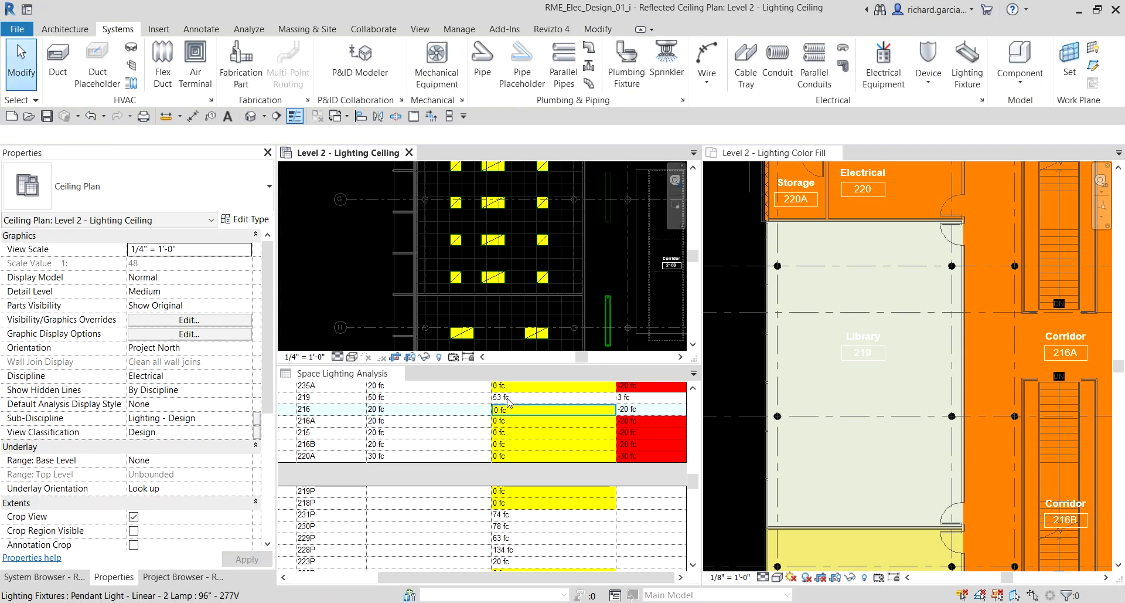
Step: Check Library 219's Average Estimated Illumination, Lighting Delta and color fill after the fixture type change
click(511, 401)
click(640, 399)
click(829, 284)
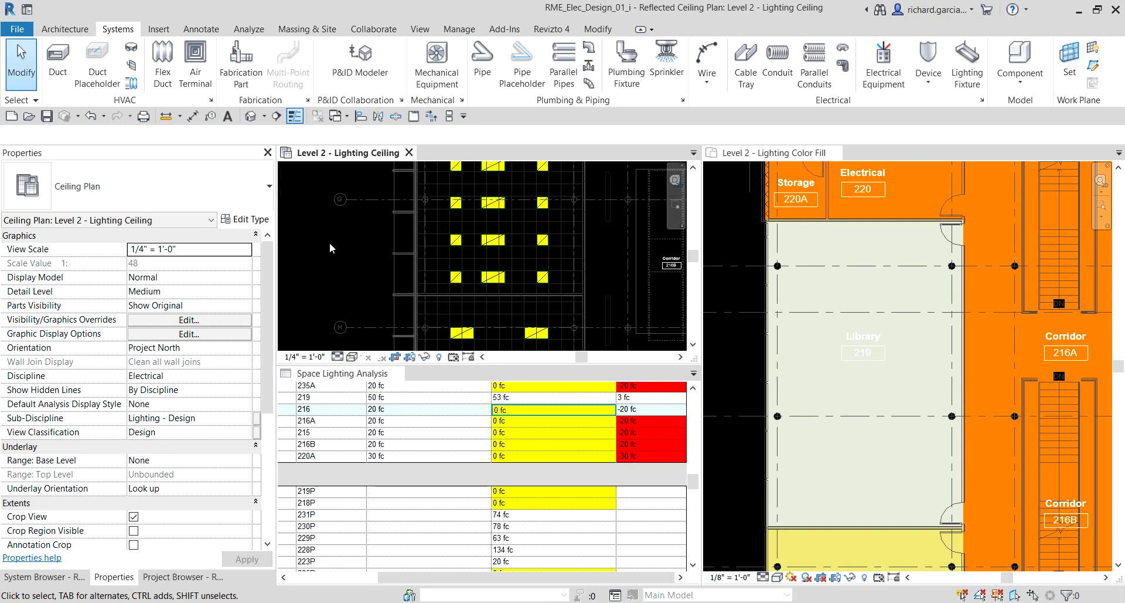
Step: Move the seven 2'x4' fixtures in Library 219's middle column 1'-0" toward the corridor side to fit the ceiling grid
scroll(325, 289, down, 3)
middle_drag(325, 288, 481, 297)
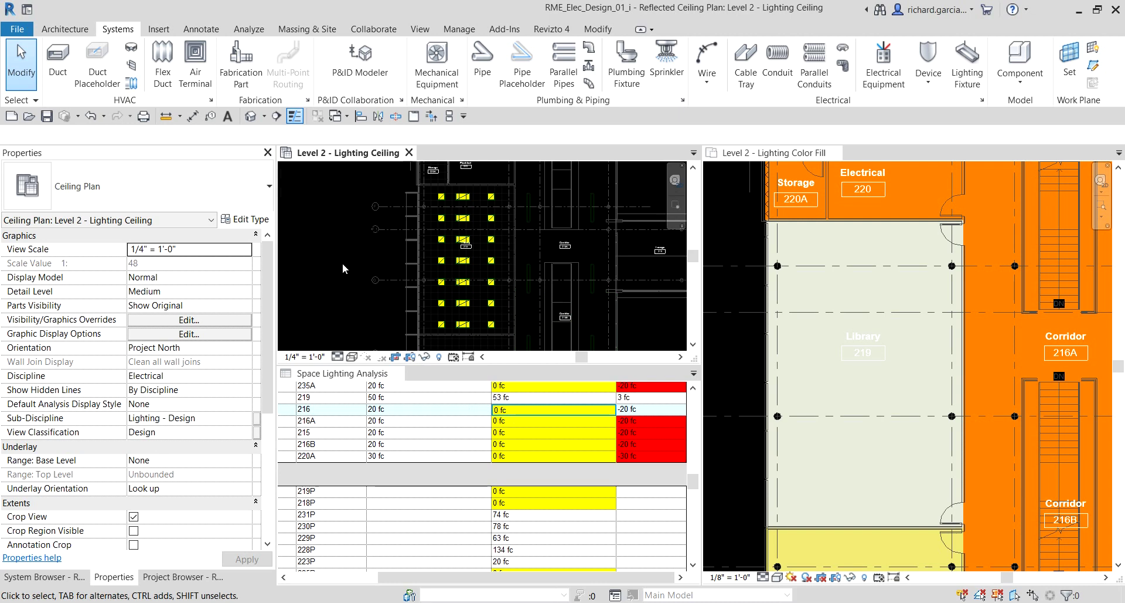
scroll(451, 190, up, 3)
scroll(500, 193, up, 4)
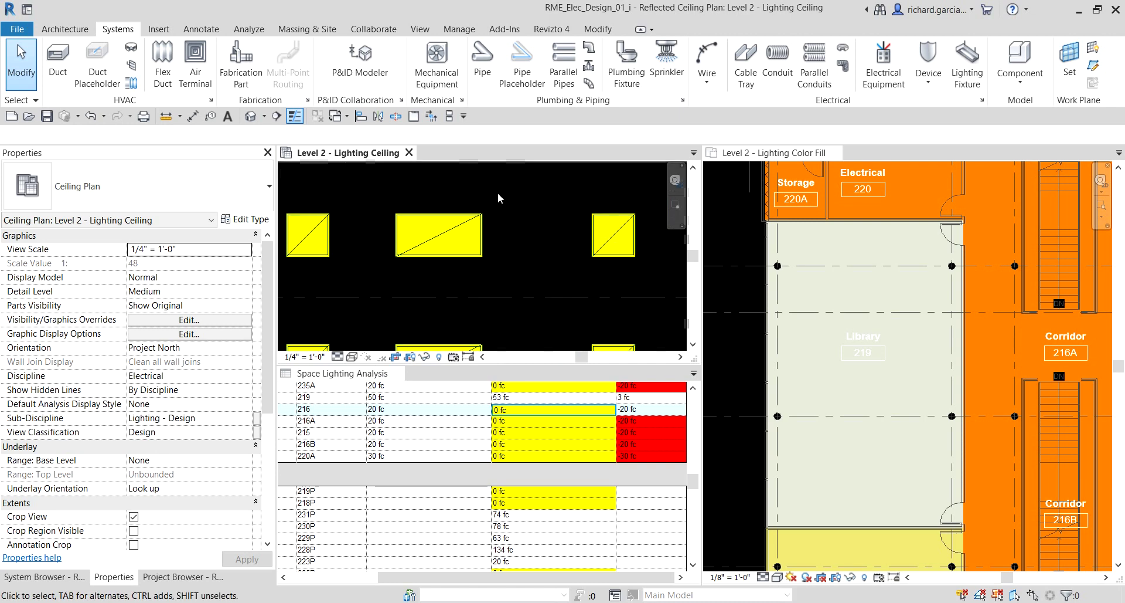
click(485, 250)
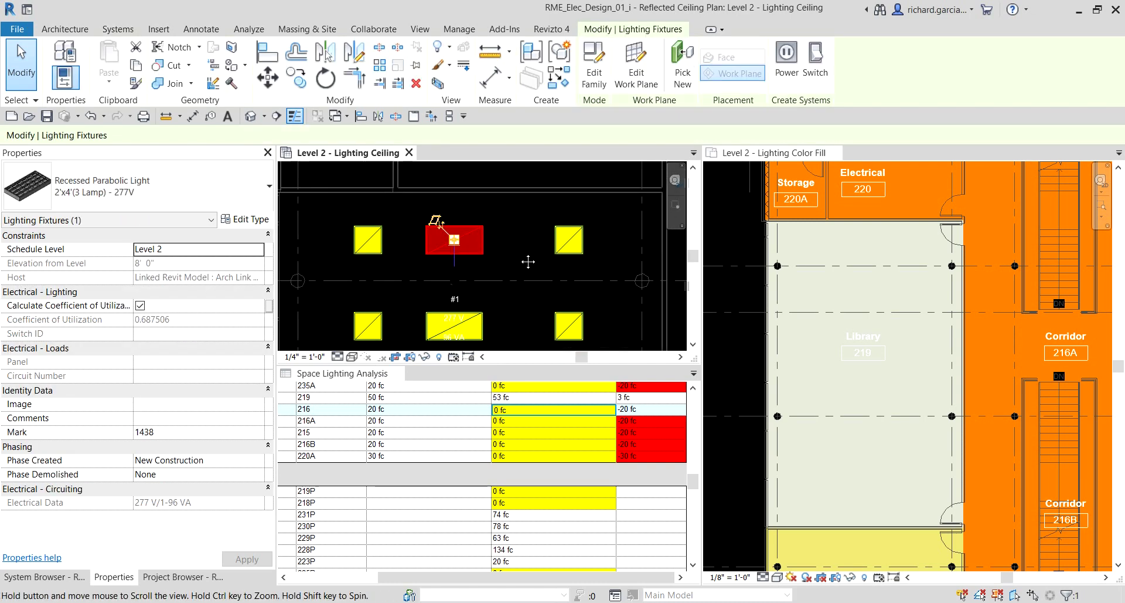
scroll(510, 291, down, 1)
scroll(507, 296, down, 2)
ctrl+click(482, 209)
ctrl+click(496, 313)
middle_drag(496, 313, 492, 261)
ctrl+click(492, 261)
ctrl+click(478, 305)
scroll(503, 221, down, 2)
ctrl+click(499, 221)
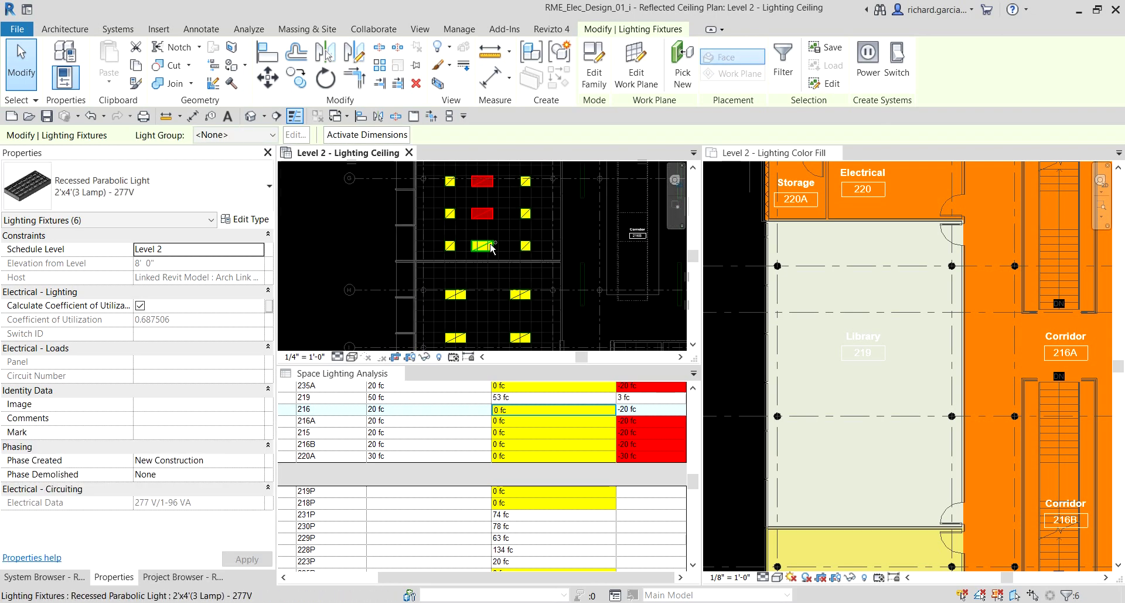
scroll(497, 235, up, 5)
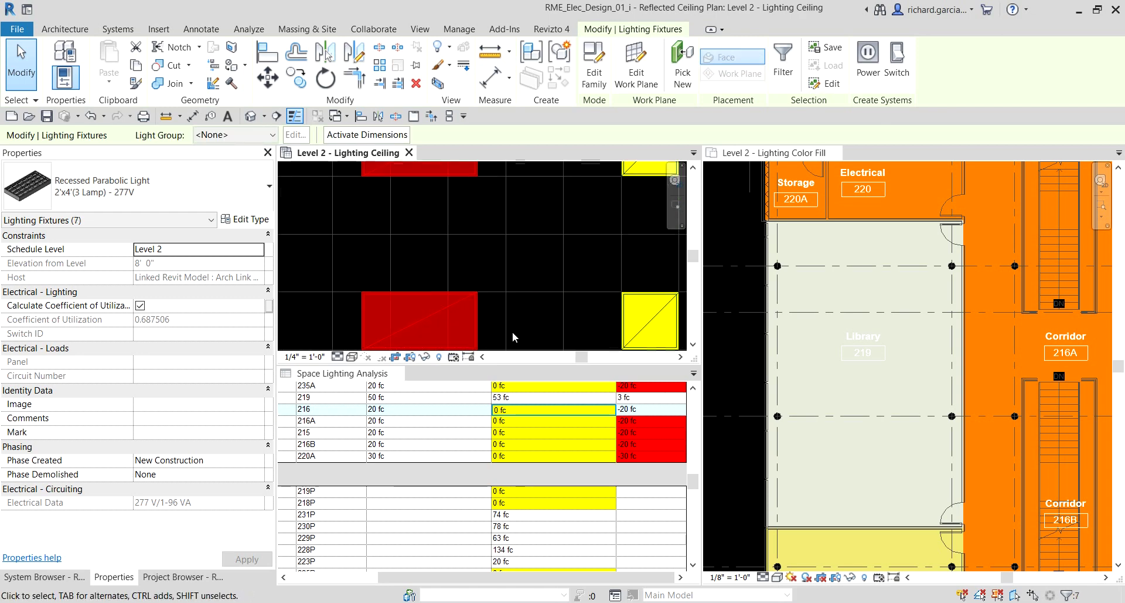
key(Escape)
key(m)
key(v)
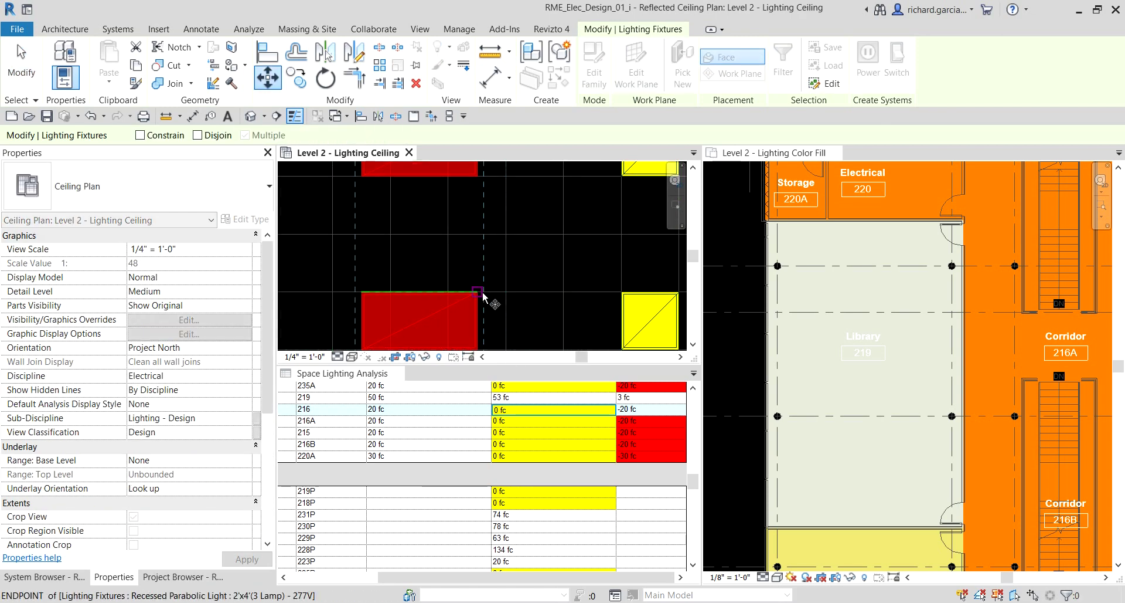
click(447, 298)
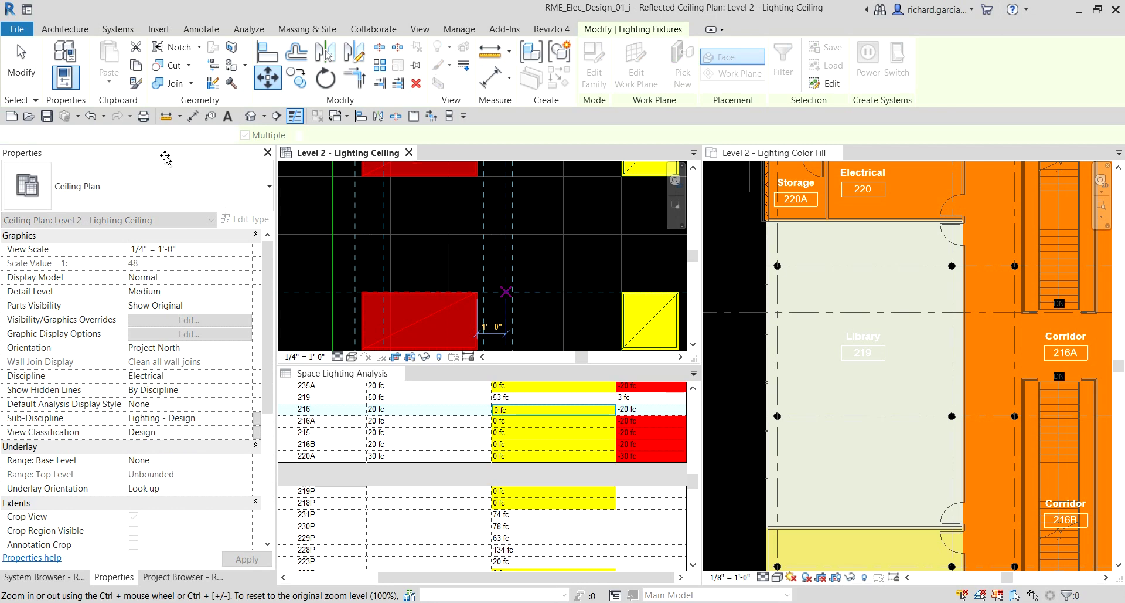
click(476, 298)
click(330, 241)
Step: Review the whole Library 219 fixture layout and recheck its illumination and Lighting Delta in the Space Lighting Analysis schedule
scroll(389, 228, down, 5)
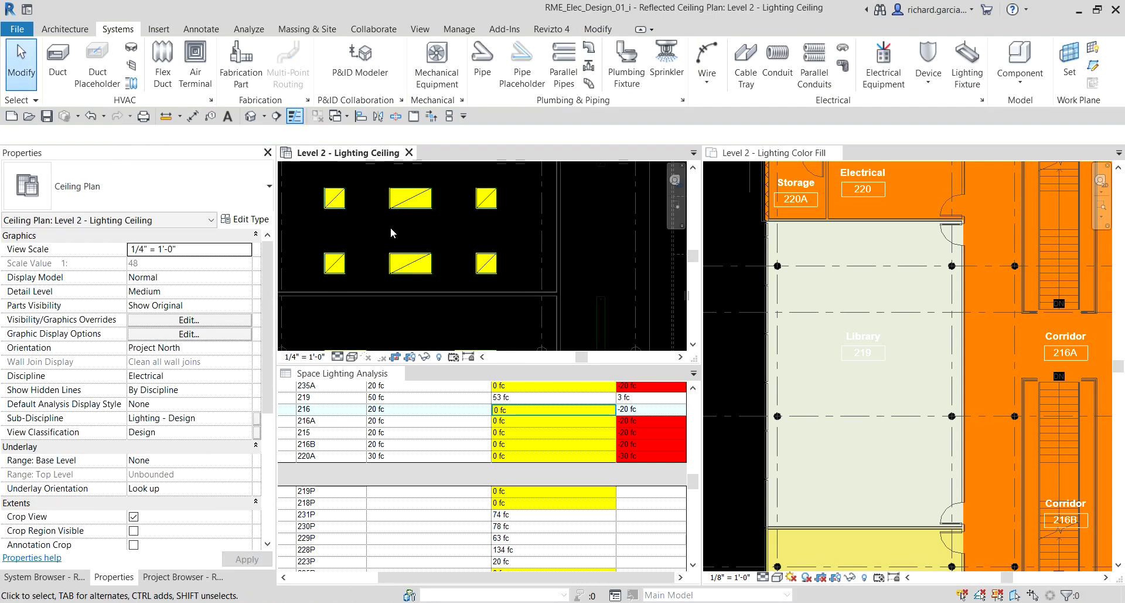
middle_drag(437, 281, 452, 295)
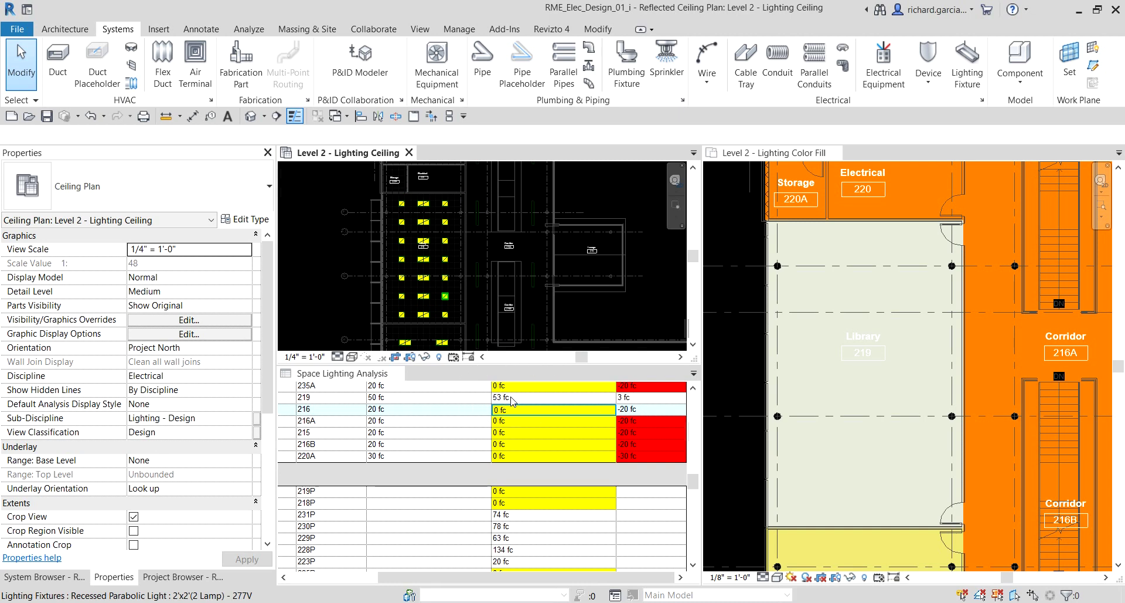
key(ctrl)
click(653, 399)
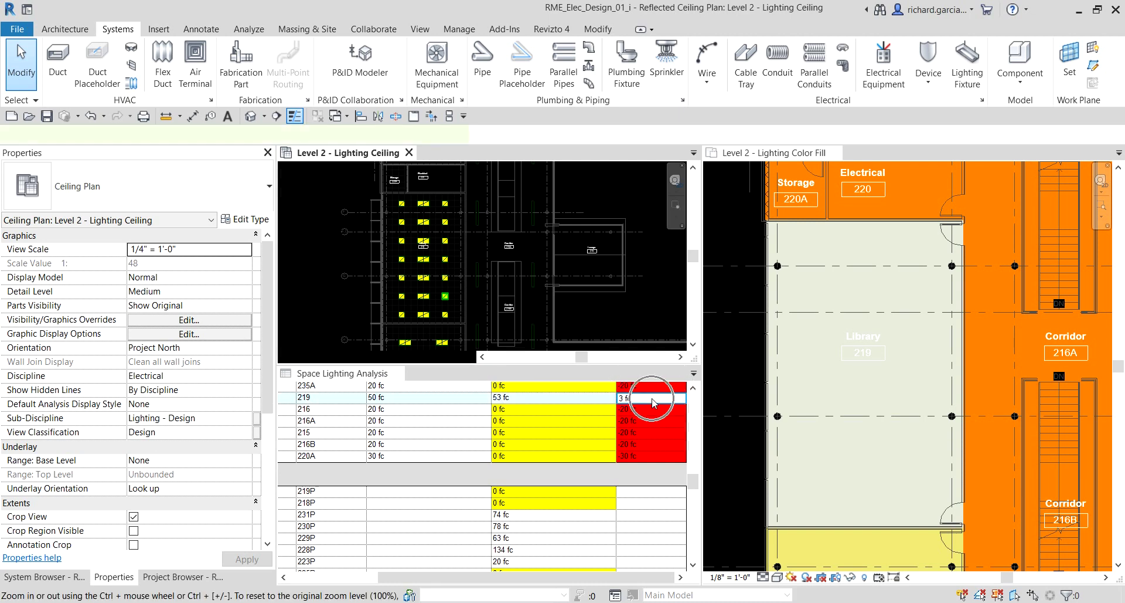
key(ctrl)
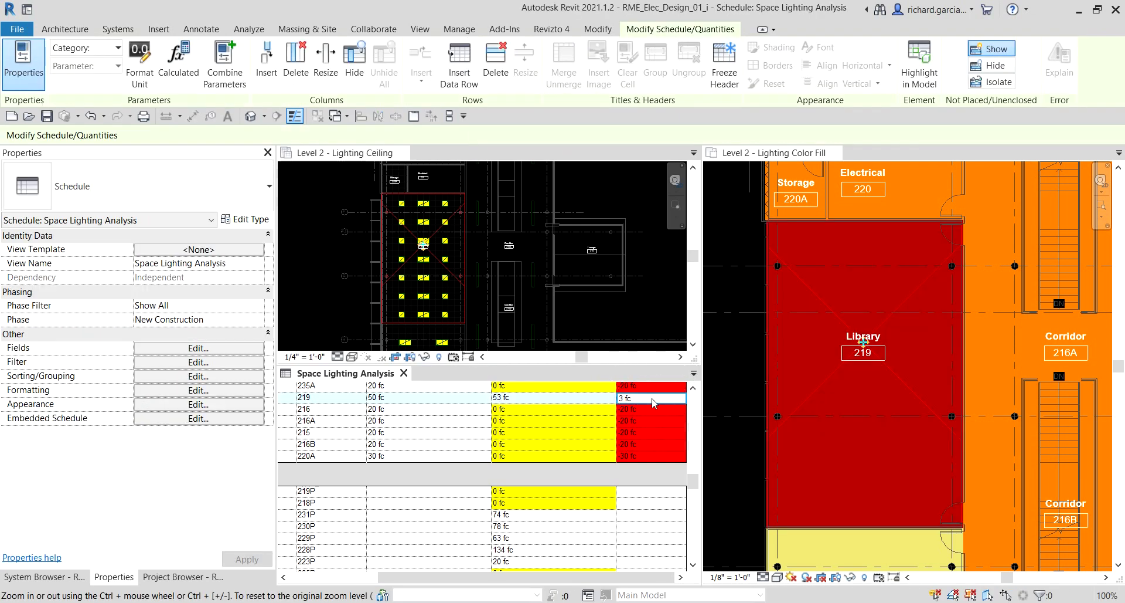
click(311, 204)
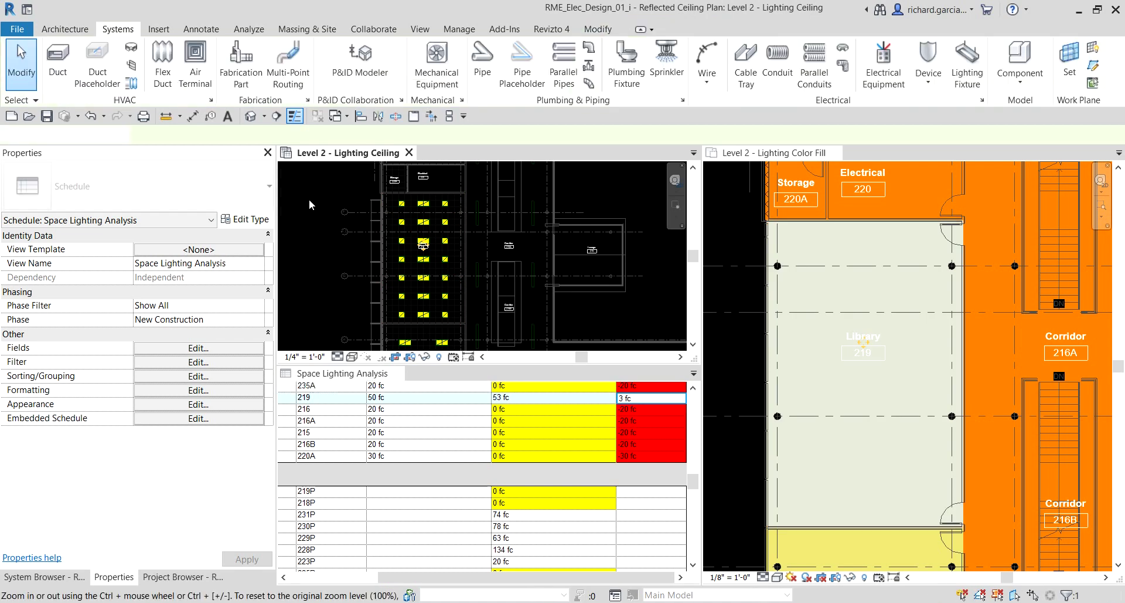